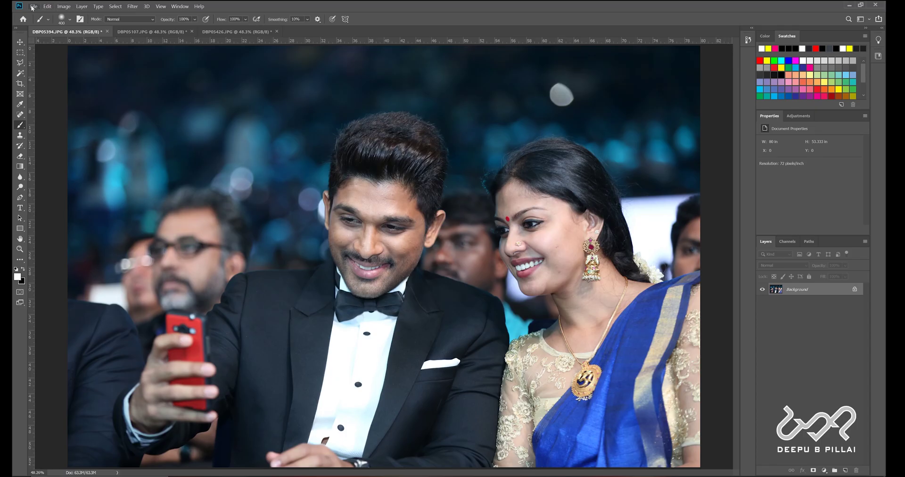
- Open the signature scan dbp 1.jpg from the Desktop
click(32, 8)
click(37, 19)
click(446, 160)
click(598, 372)
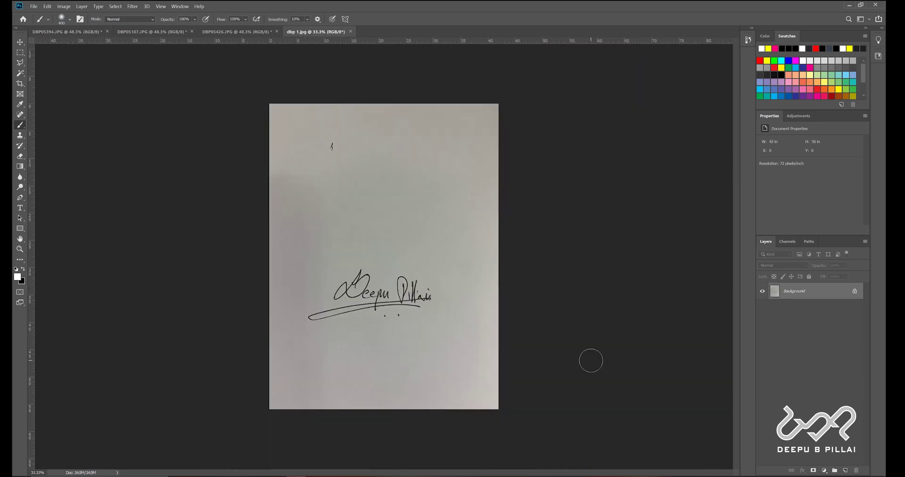
- Fit the scan on screen and copy a rectangular selection around the signature
double_click(20, 239)
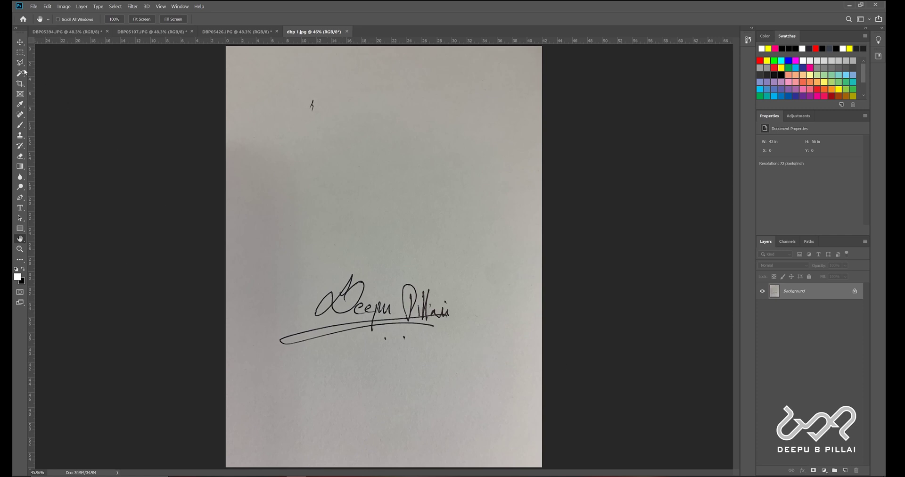
click(19, 53)
mouse_move(272, 268)
mouse_down()
mouse_move(317, 333)
mouse_move(390, 352)
mouse_move(460, 353)
mouse_up()
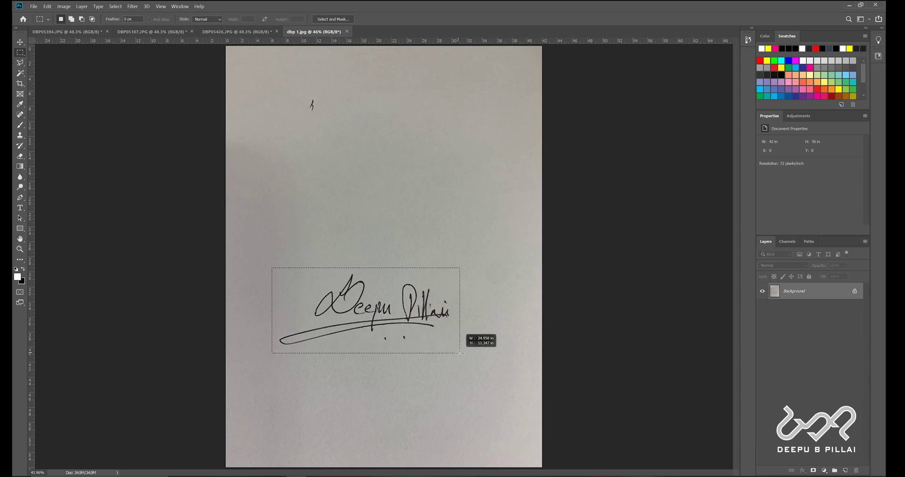
key(ctrl+c)
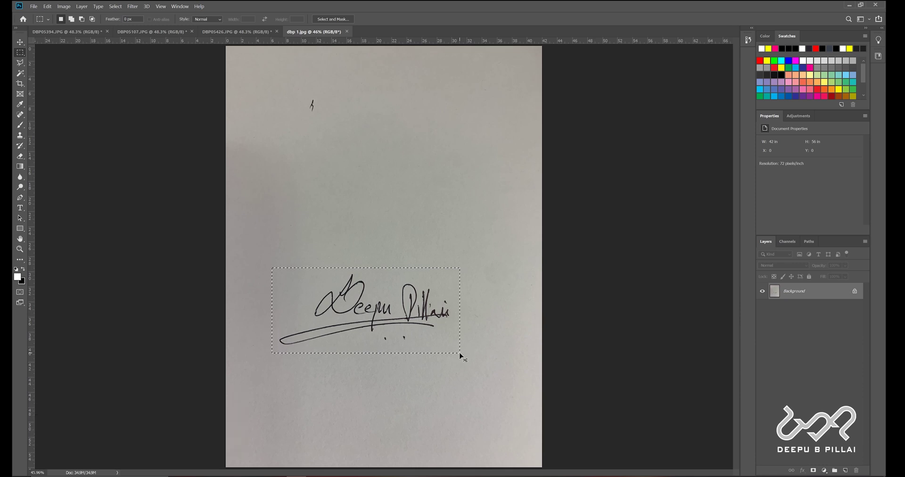
- Paste the signature into a new clipboard-sized document as Layer 1
key(ctrl+n)
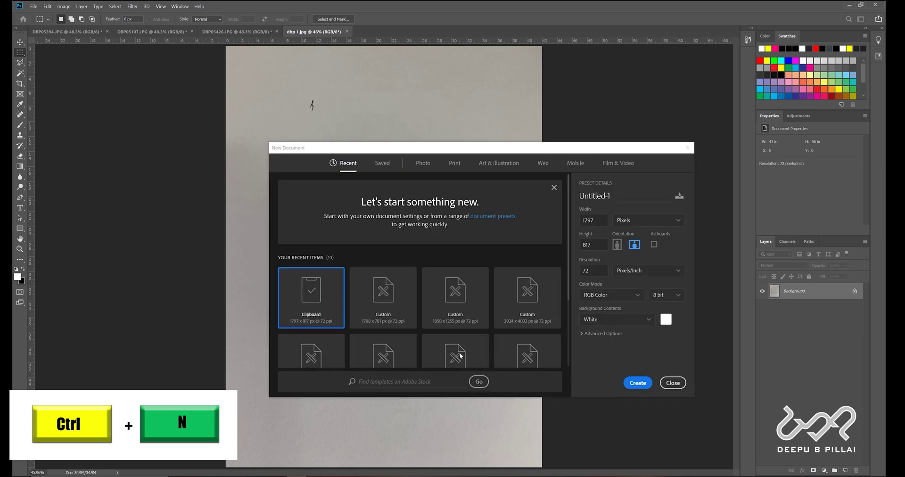
key(Return)
key(ctrl+v)
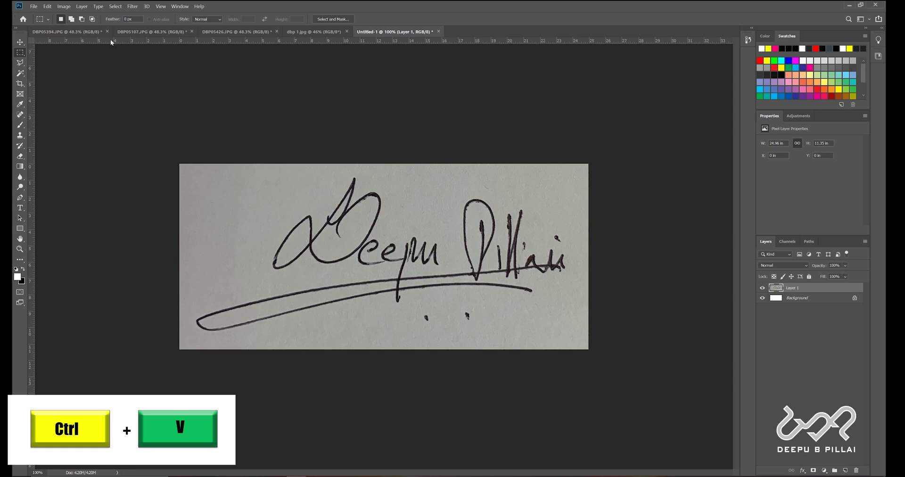
click(115, 6)
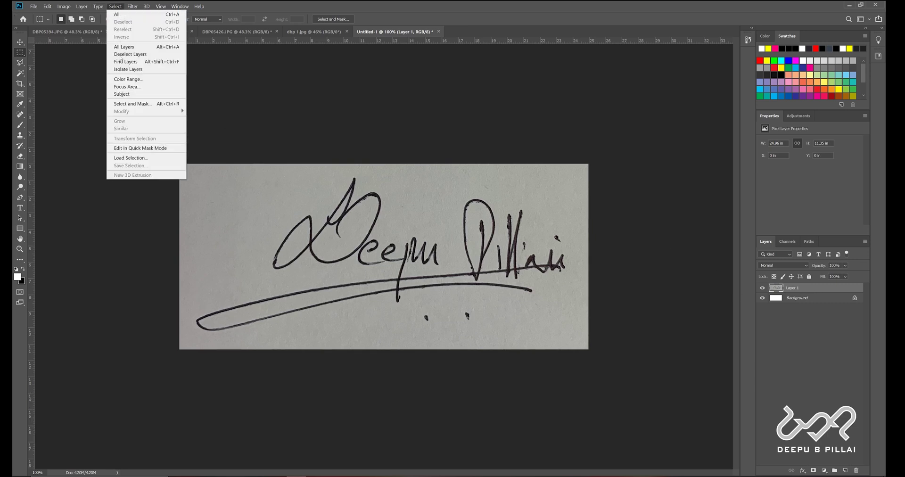
- Isolate the dark signature ink with Color Range at Fuzziness 123
click(126, 81)
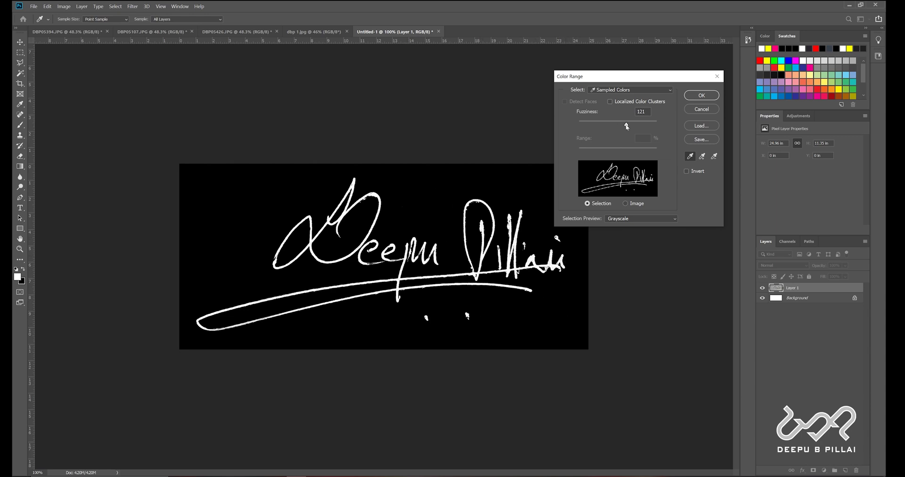
drag(636, 124, 640, 125)
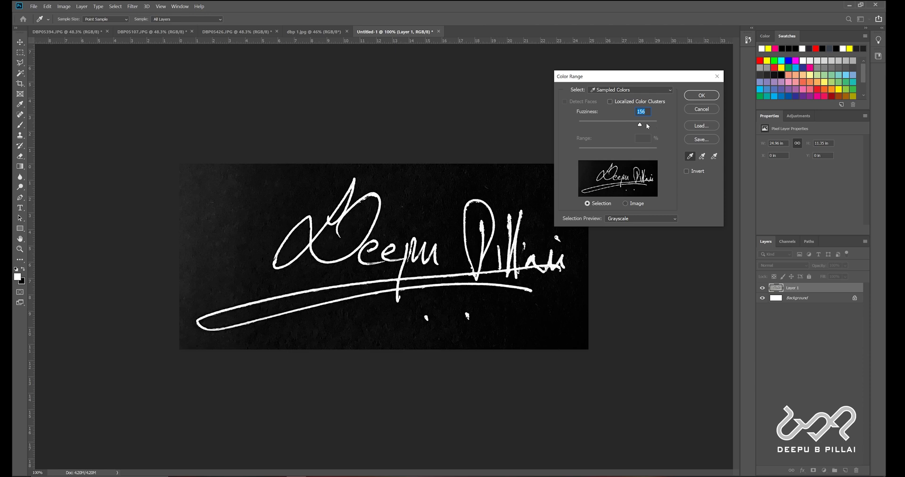
drag(640, 125, 631, 125)
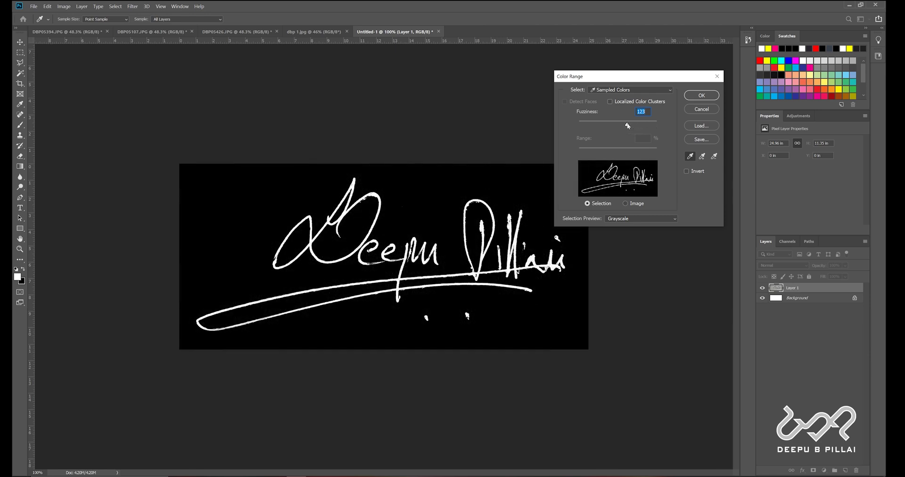
click(701, 95)
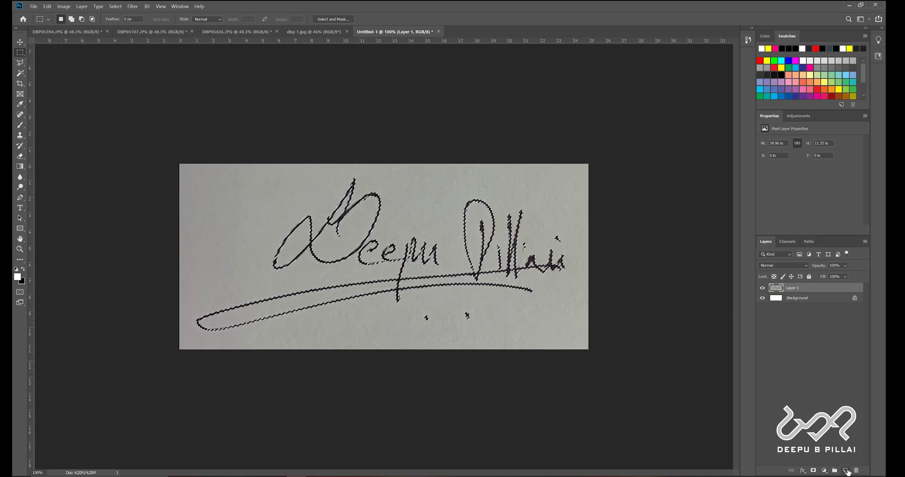
- Brush solid black over the selected strokes on a new Layer 2 and deselect
click(846, 471)
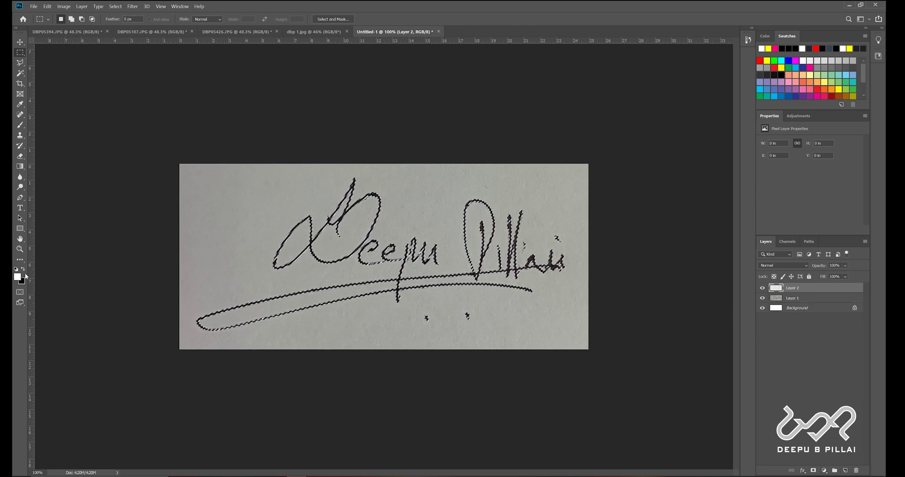
key(b)
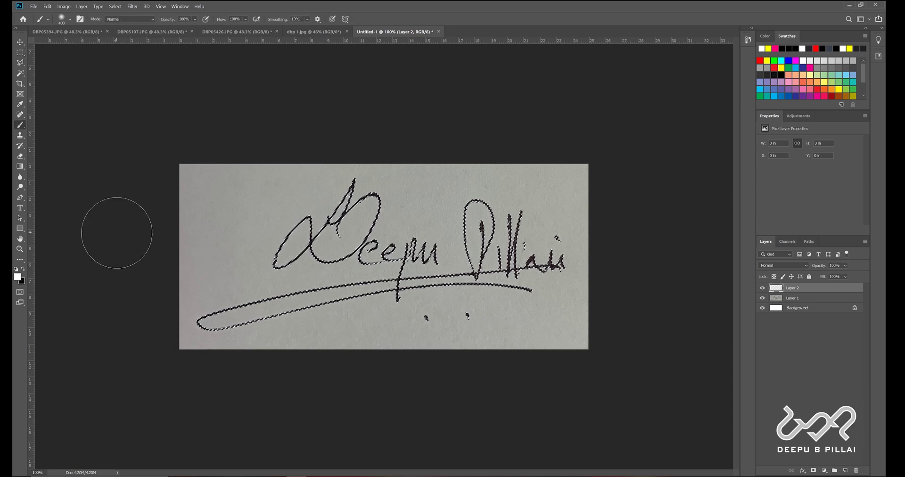
key(x)
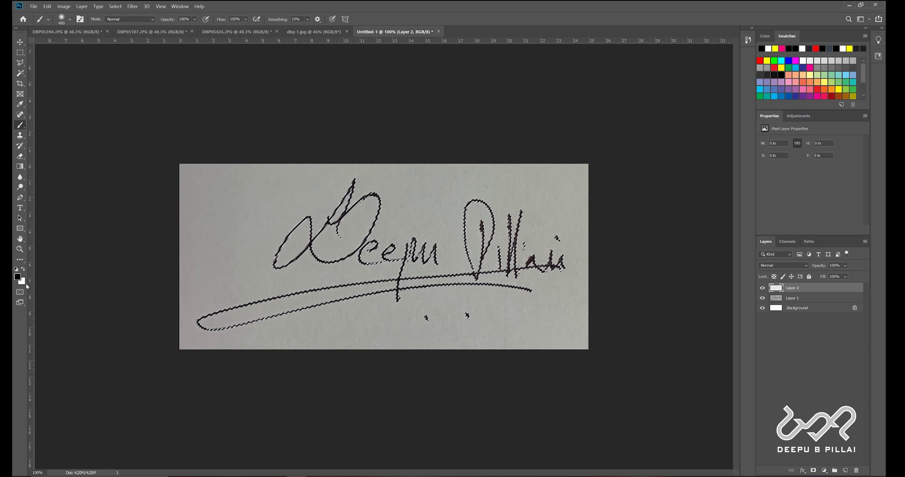
click(18, 277)
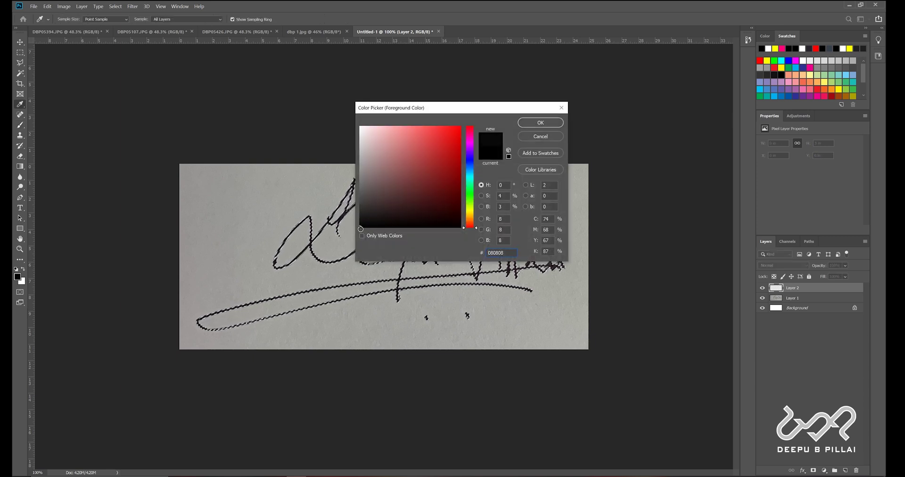
click(528, 125)
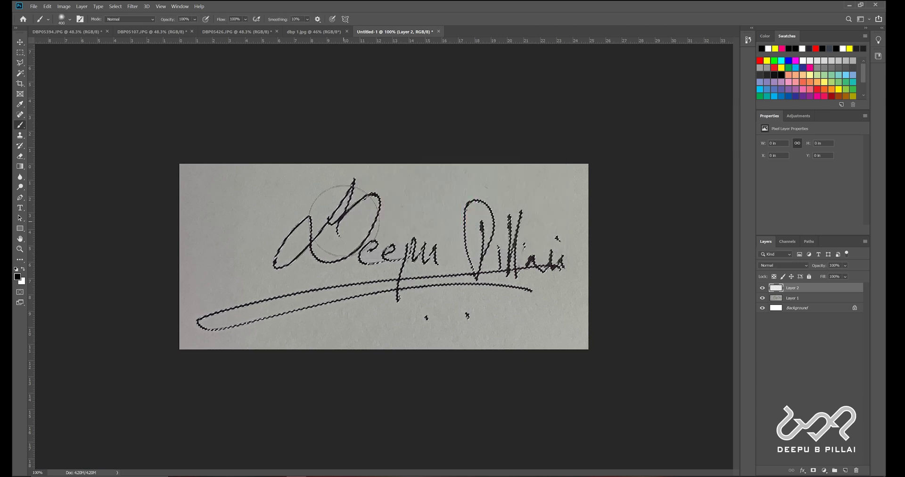
key(x)
key(x)
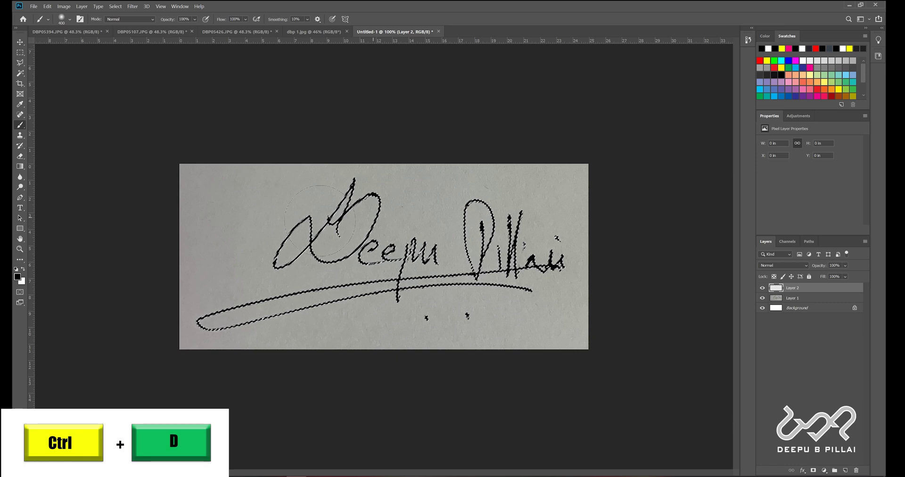
key(ctrl+d)
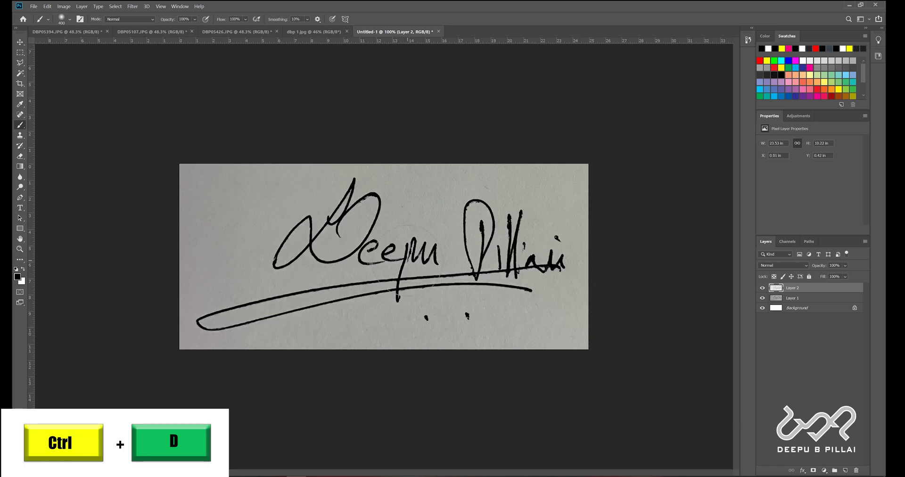
- Delete Layer 1, duplicate Layer 2 four times and merge all copies into one layer
right_click(810, 302)
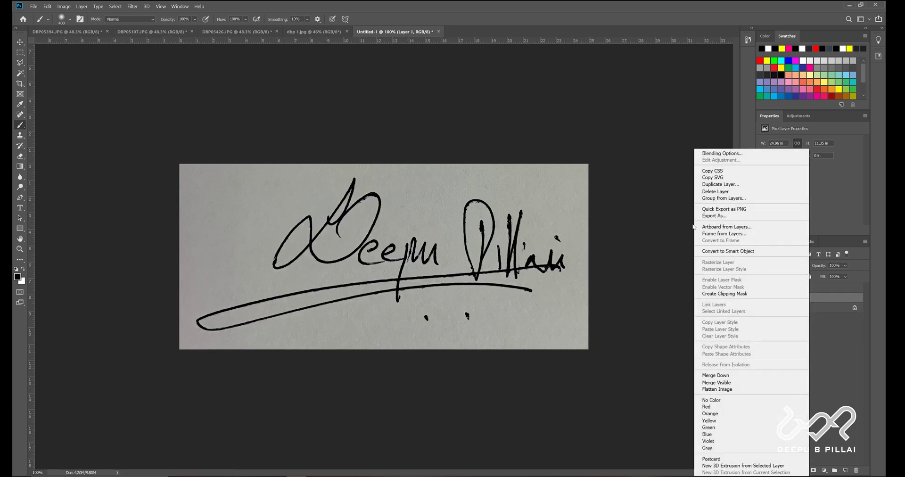
click(726, 191)
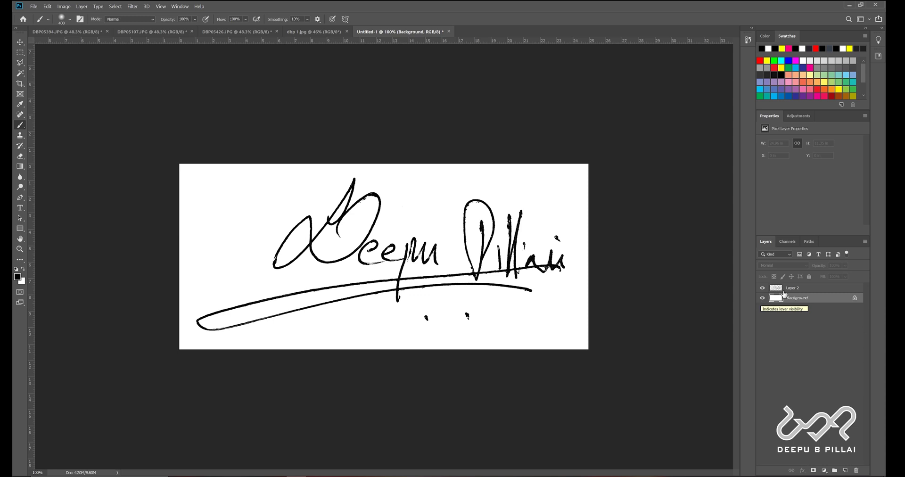
click(789, 290)
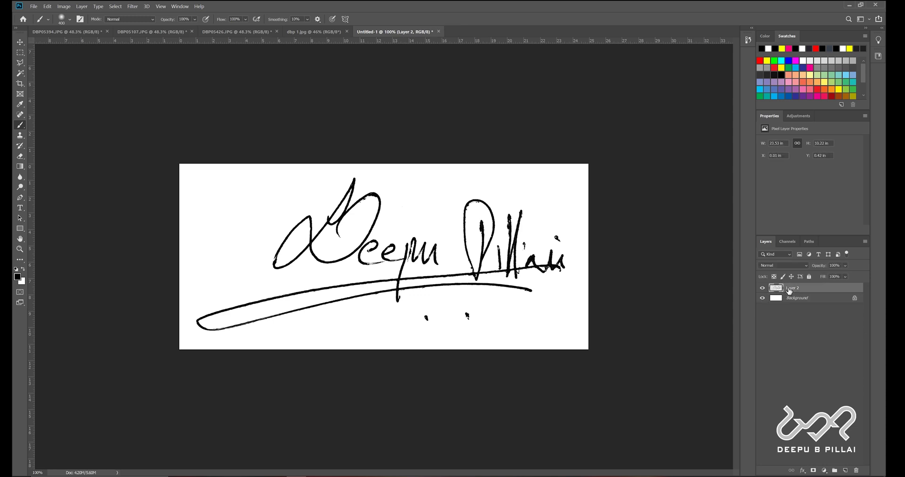
key(ctrl+j)
key(ctrl+j)
key(ctrl+j)
key(ctrl+j)
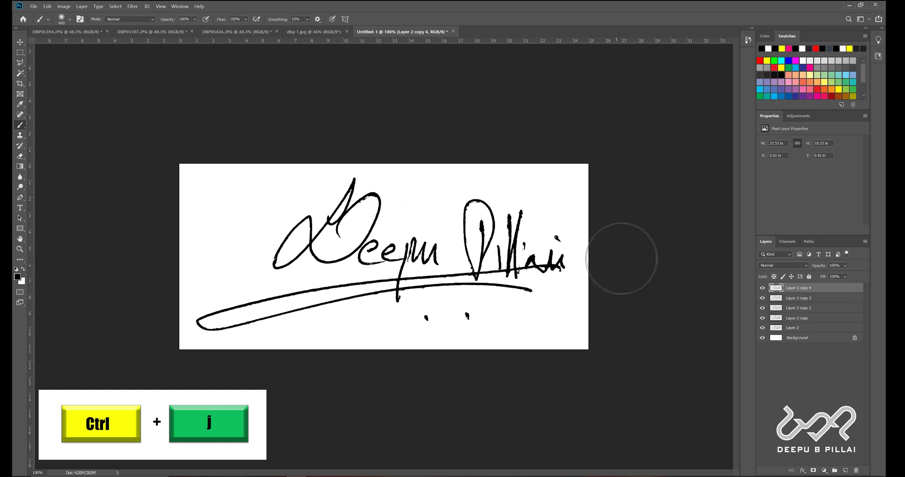
shift+click(799, 329)
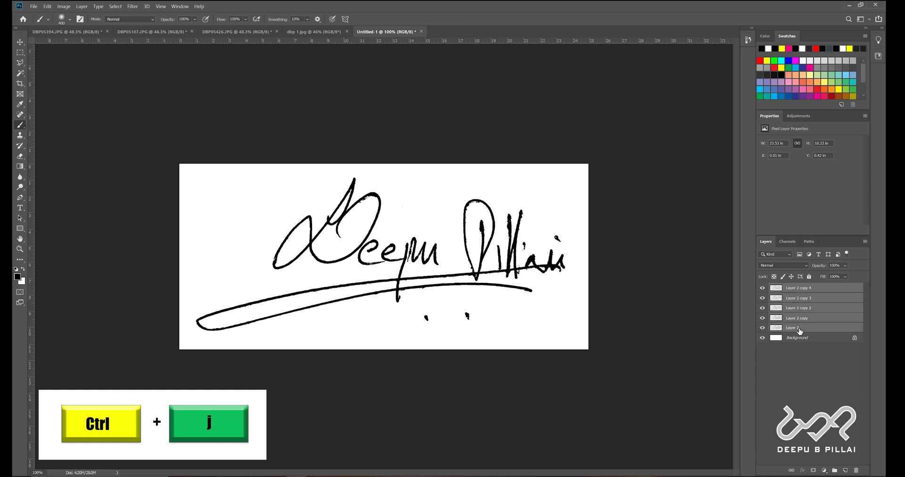
right_click(800, 329)
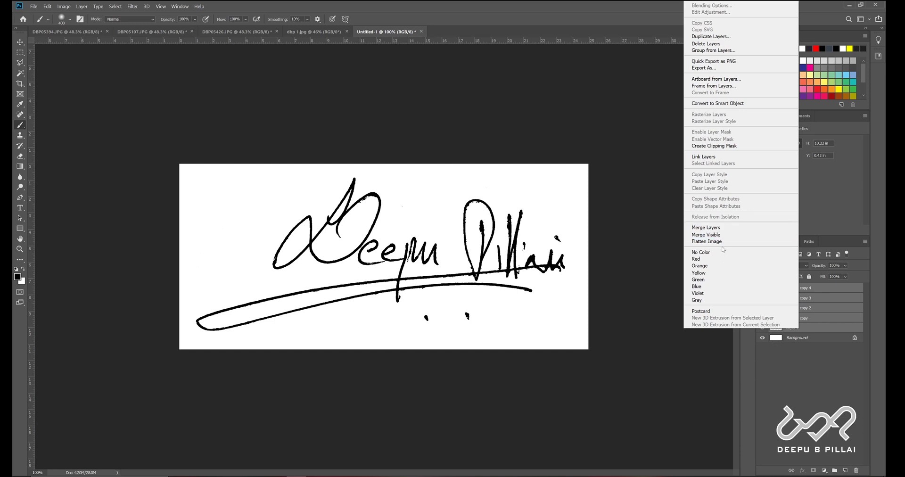
click(705, 227)
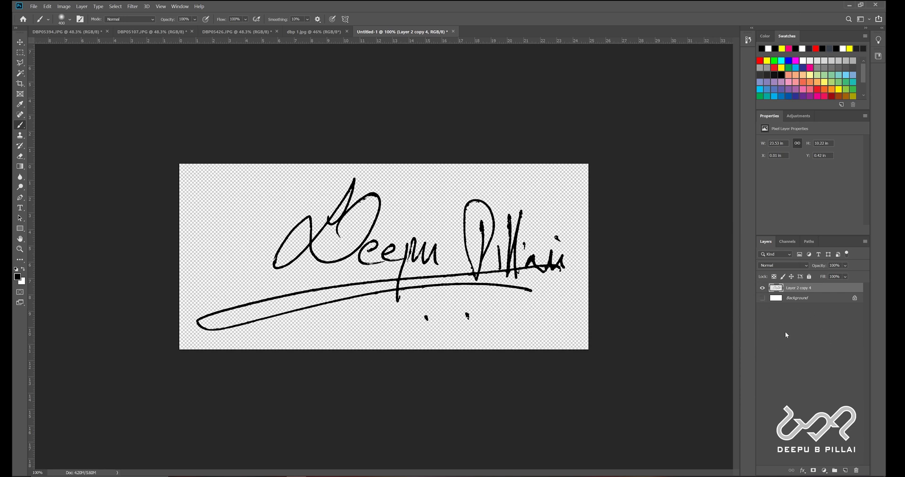
- Save the transparent signature to the Desktop as a PNG with default PNG options
click(34, 5)
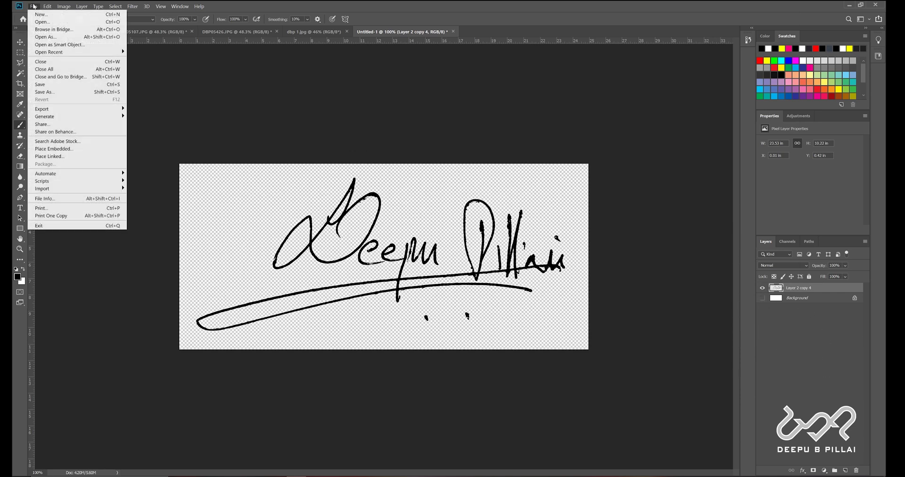
click(52, 93)
click(426, 345)
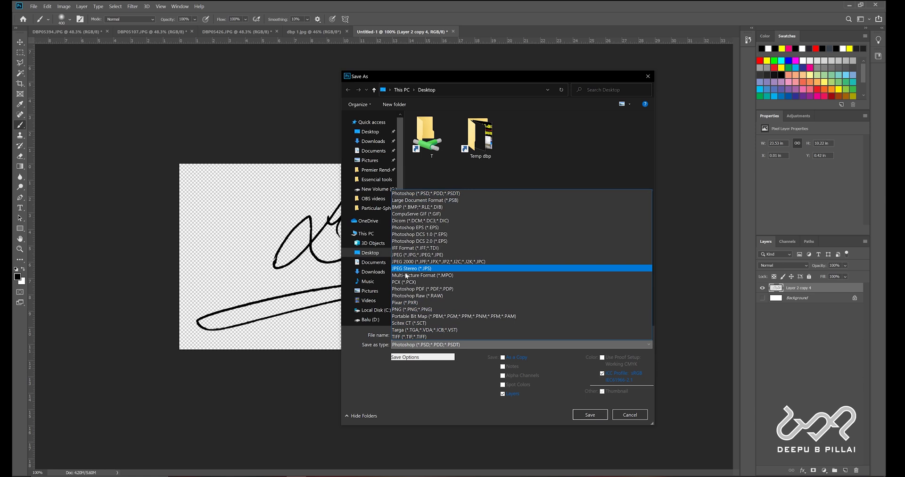
click(410, 310)
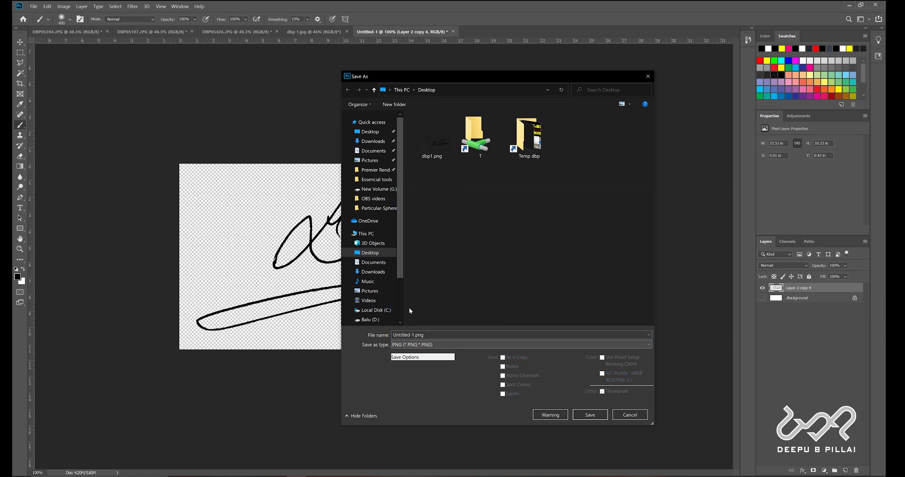
click(408, 334)
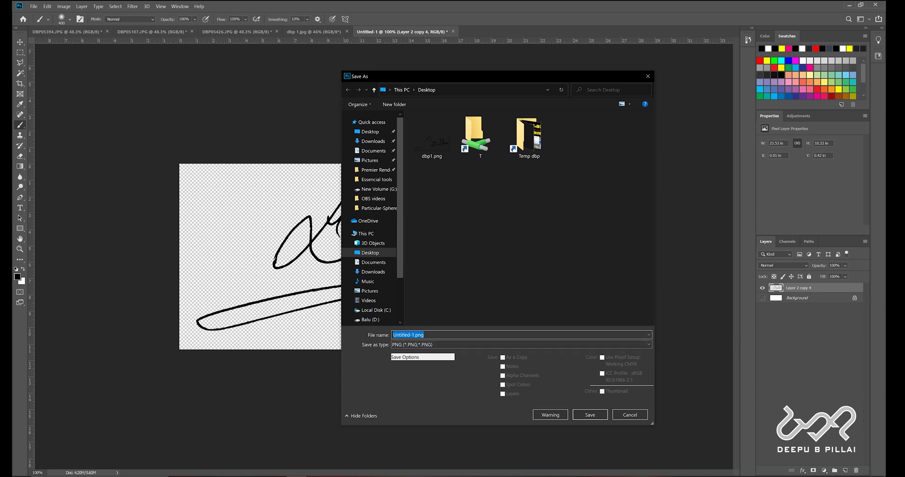
click(580, 413)
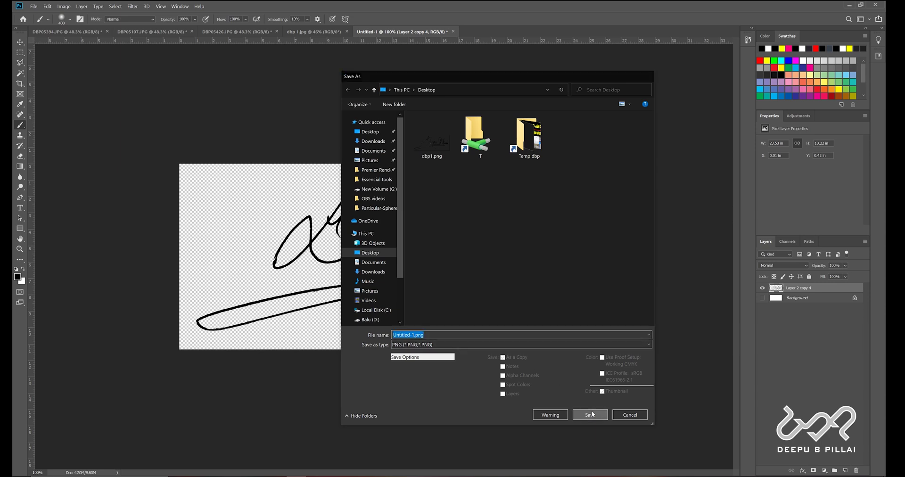
click(502, 147)
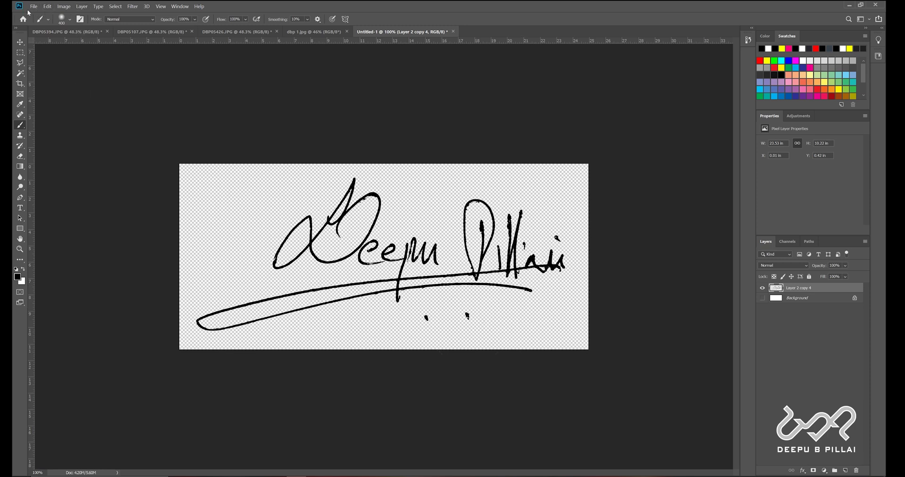
click(47, 7)
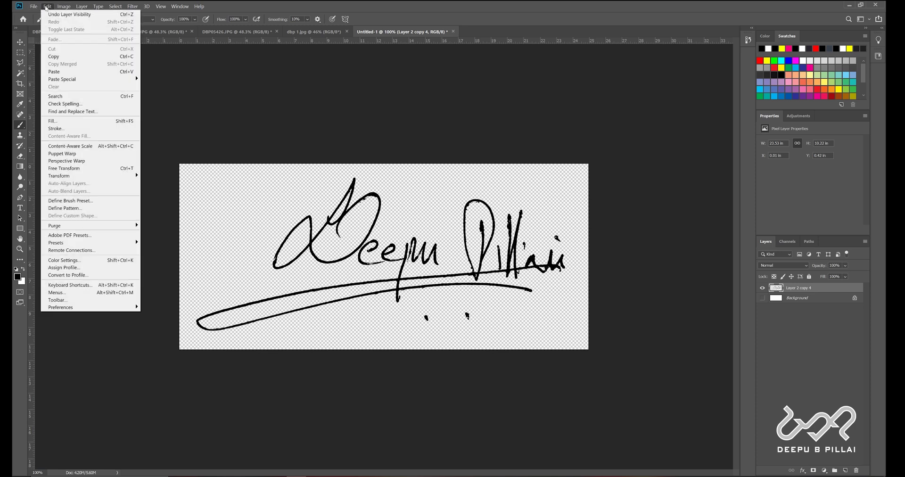
- Define a brush preset named 'dee' from the signature
click(65, 201)
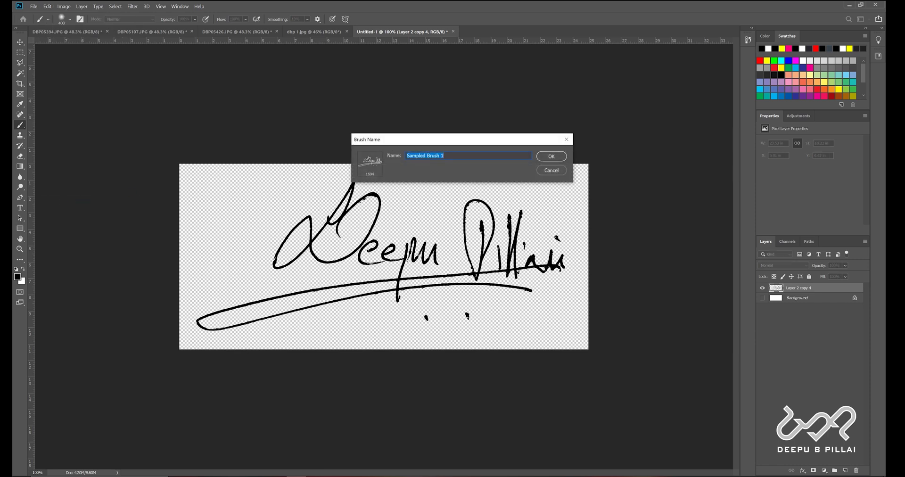
text(dee)
click(547, 160)
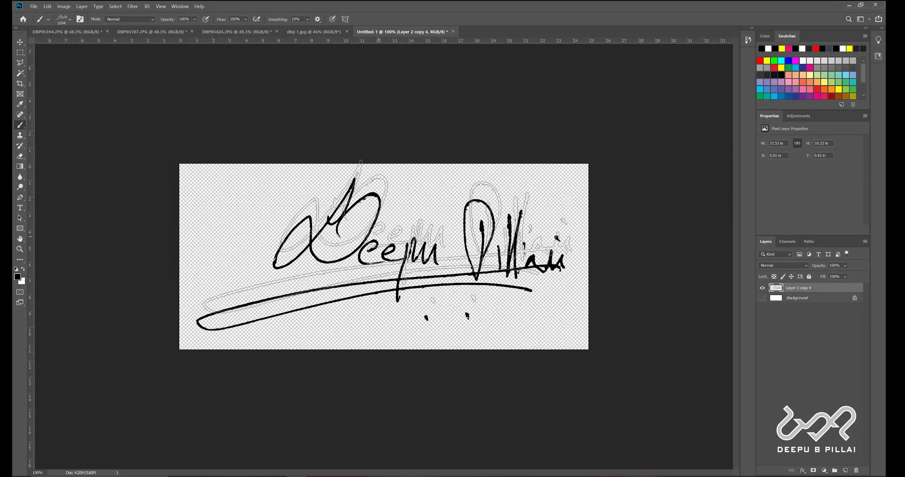
- Close dbp 1.jpg, switch to the DBP05426.JPG photo and add an empty layer
click(316, 31)
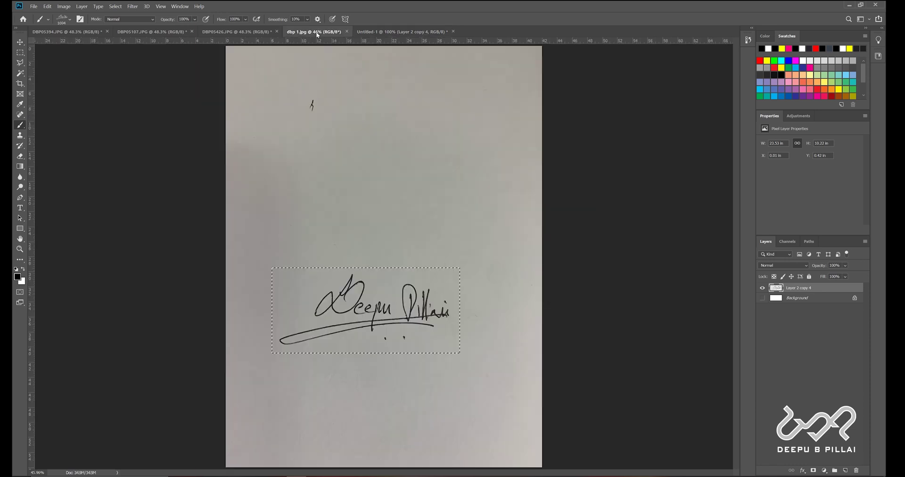
click(347, 32)
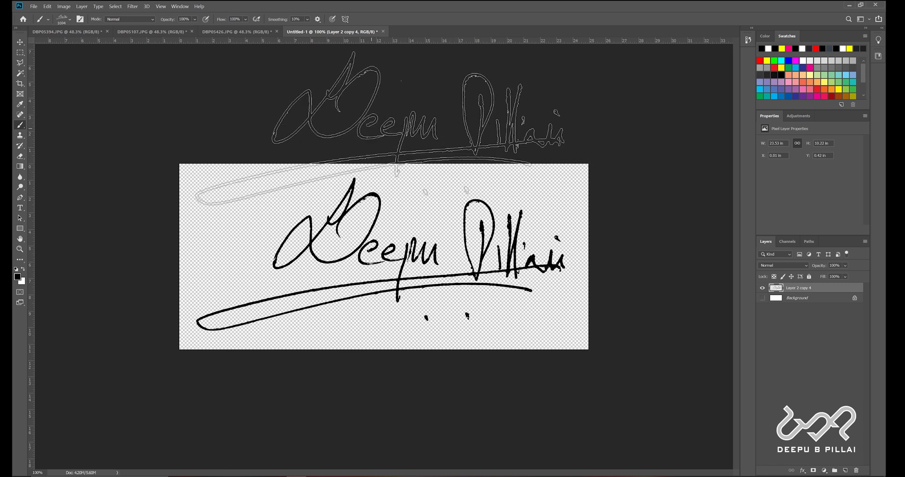
click(78, 33)
click(146, 33)
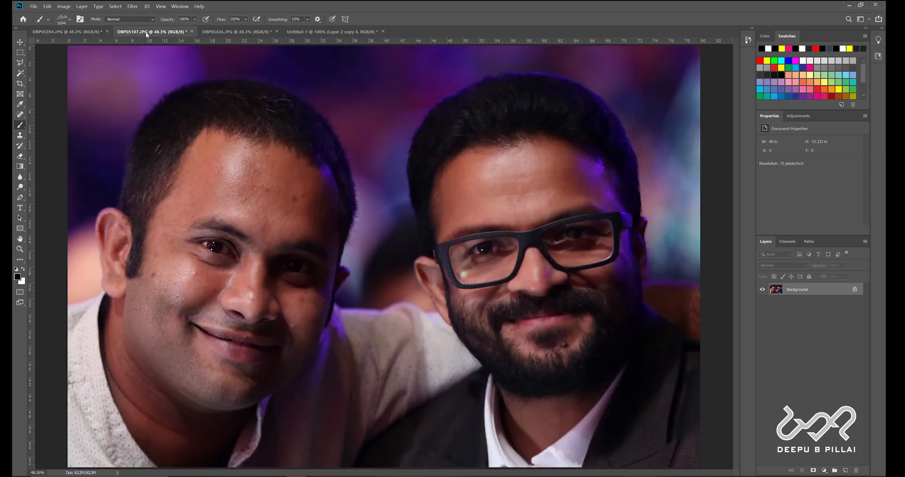
click(236, 32)
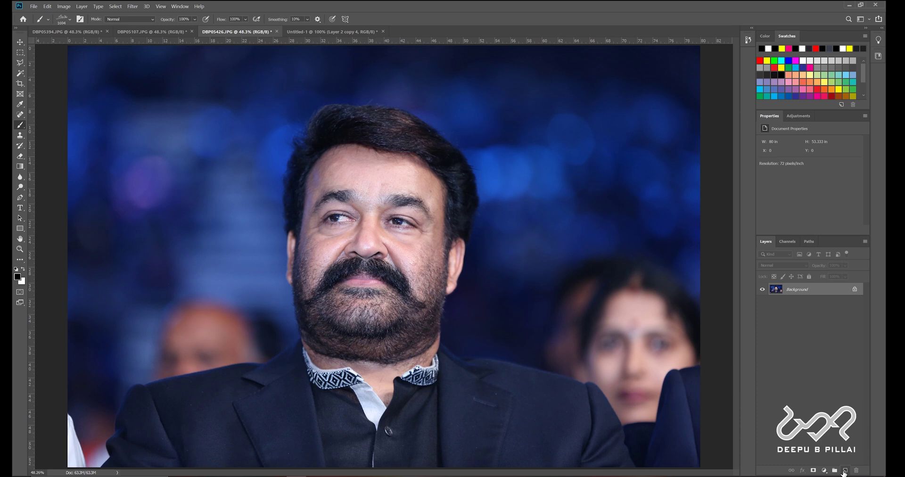
click(844, 471)
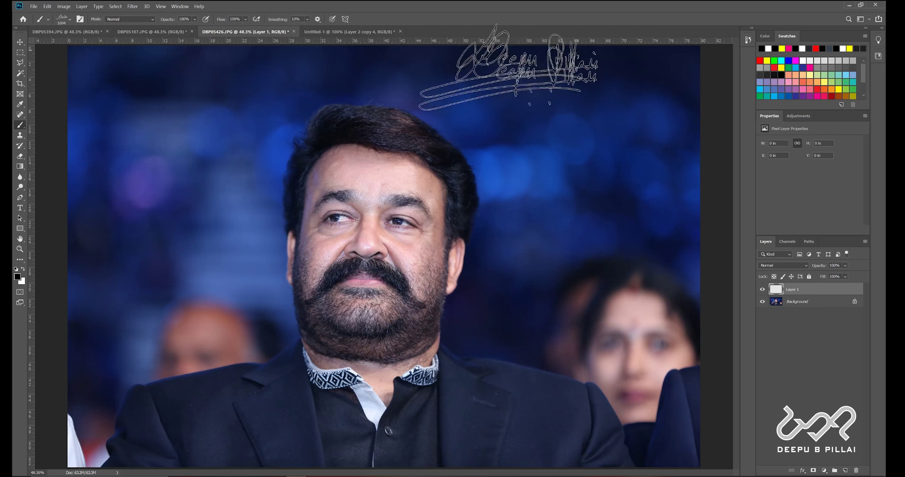
- Set the foreground colour to pure white and return to the Brush tool
key(i)
click(18, 277)
drag(361, 134, 334, 104)
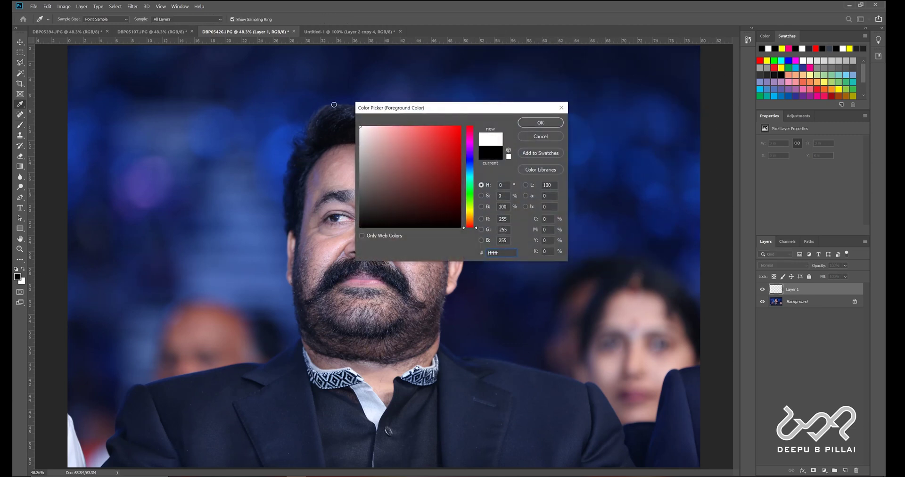
click(541, 122)
key(b)
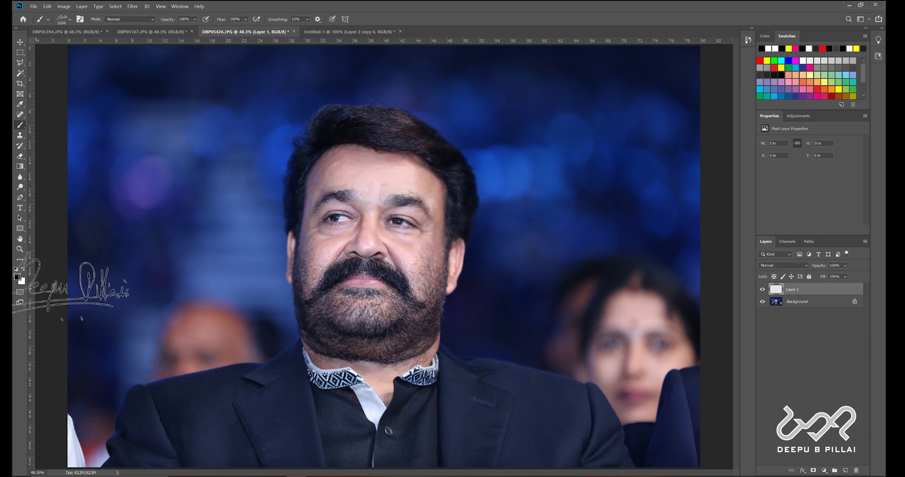
key(d)
key(x)
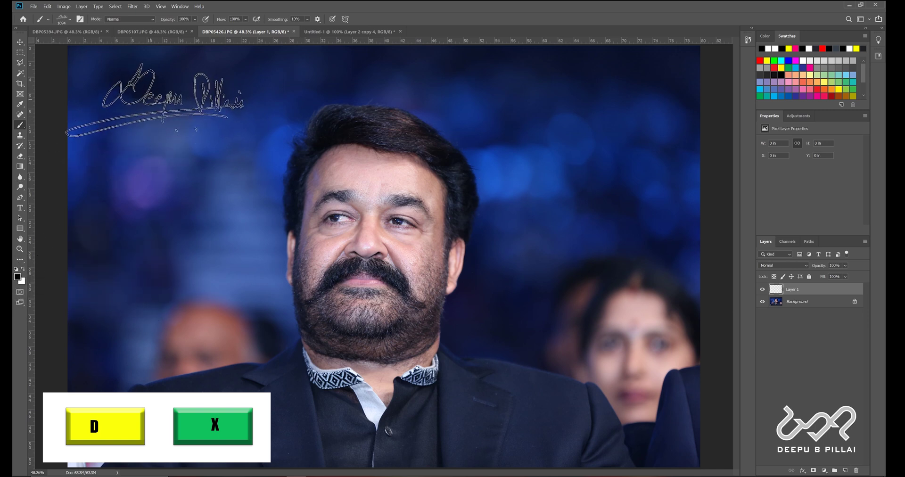
- Pick the dee signature brush preset and target Layer 1
click(70, 18)
click(70, 19)
click(69, 19)
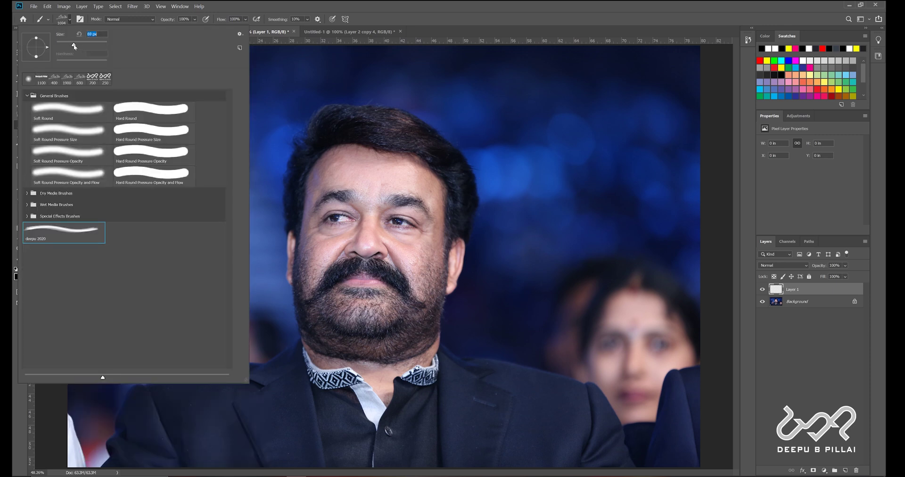
click(822, 366)
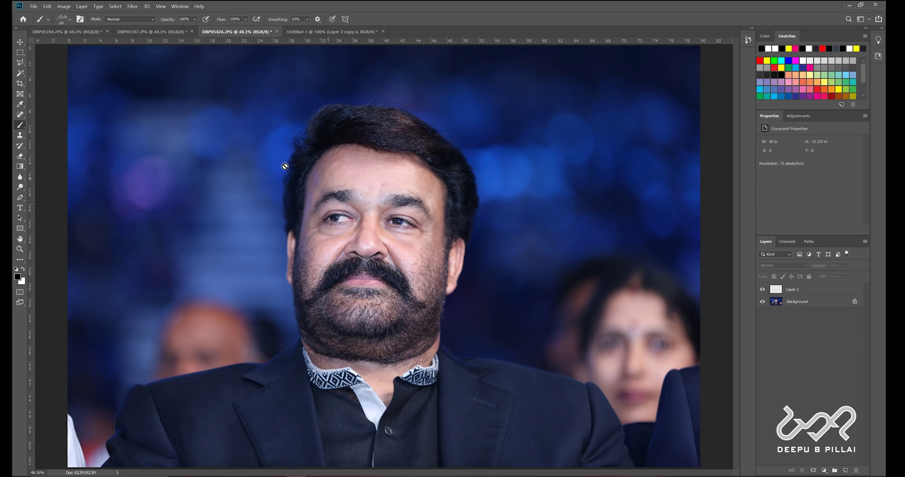
click(810, 293)
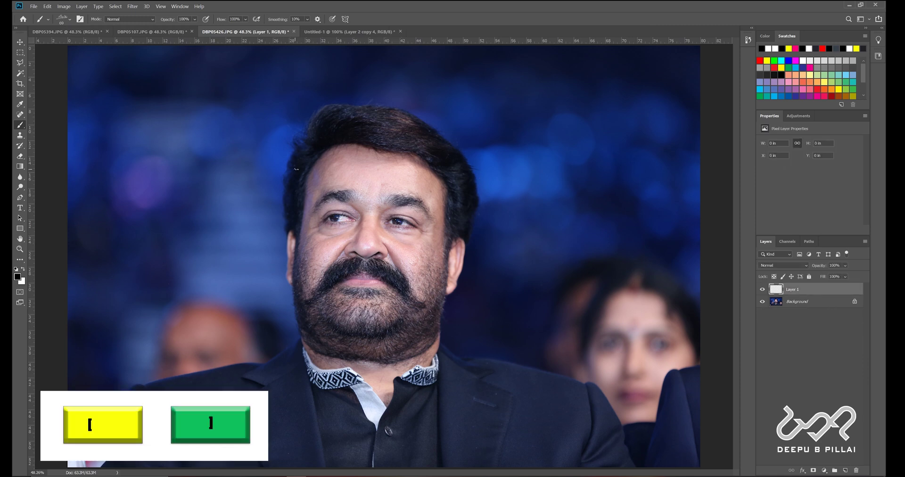
- Size the signature brush to 500 with white as the painting colour
key(bracketright)
key(bracketright)
key(bracketright)
key(bracketright)
key(bracketright)
key(bracketright)
key(bracketright)
key(bracketright)
key(bracketright)
key(bracketright)
key(bracketleft)
key(bracketleft)
key(bracketleft)
key(bracketleft)
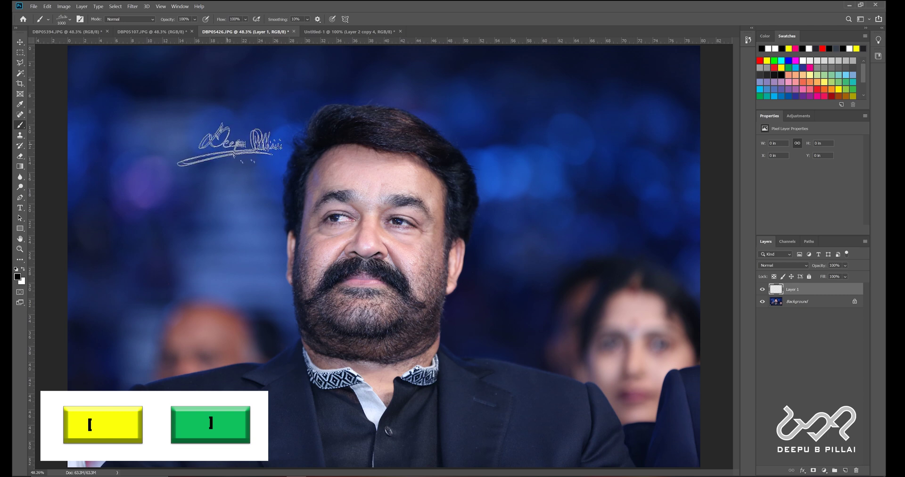
key(bracketright)
key(bracketleft)
key(bracketleft)
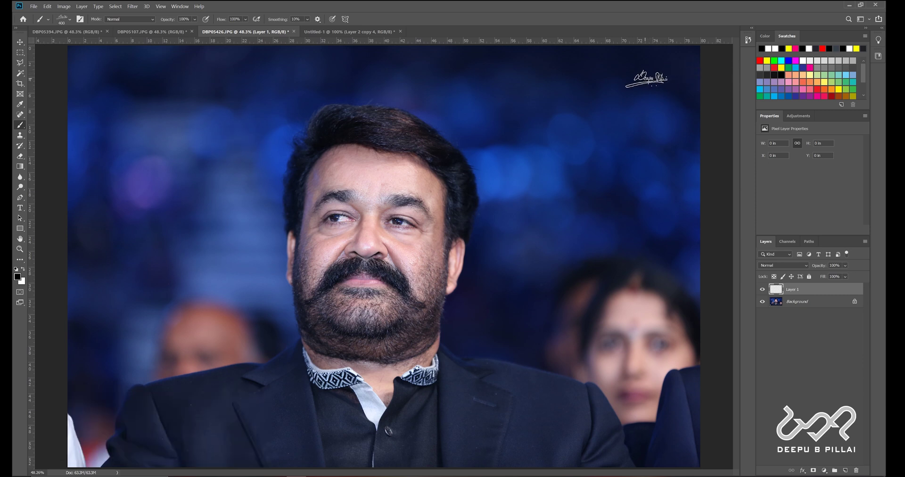
key(x)
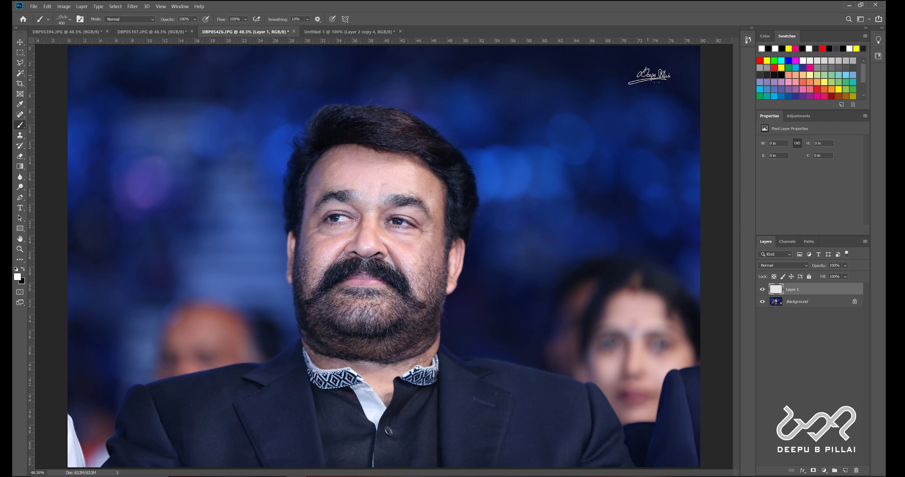
key(bracketright)
key(bracketright)
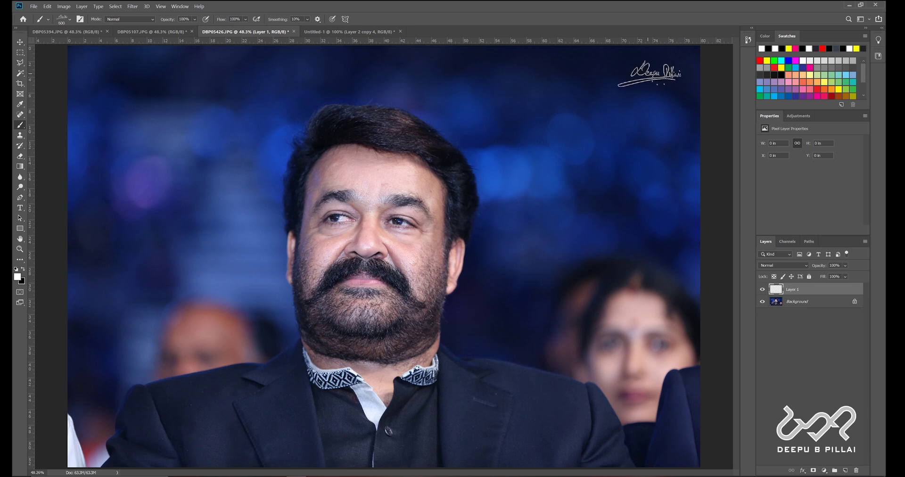
key(bracketleft)
- Stamp a white signature at the top right, undoing the extra stamps
click(649, 77)
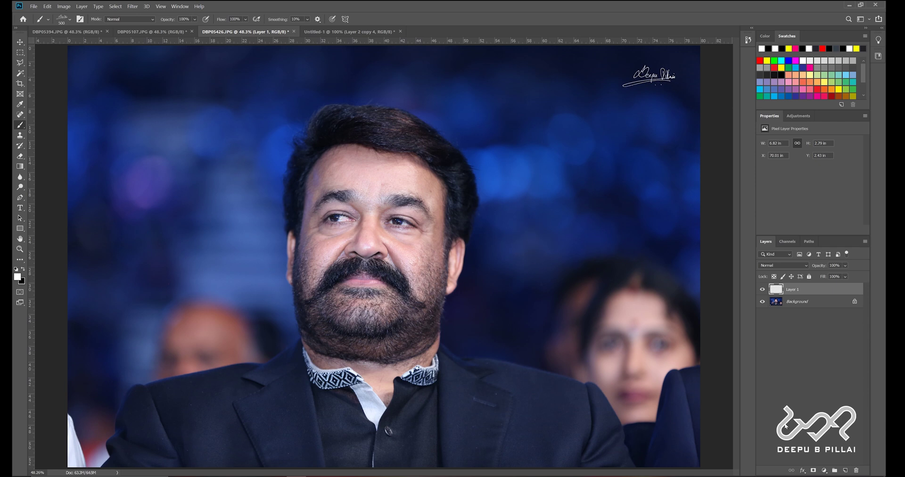
click(103, 75)
click(635, 426)
click(154, 419)
click(203, 223)
click(266, 292)
click(348, 385)
click(467, 386)
click(495, 436)
key(ctrl+z)
key(ctrl+z)
key(ctrl+z)
key(ctrl+z)
key(ctrl+z)
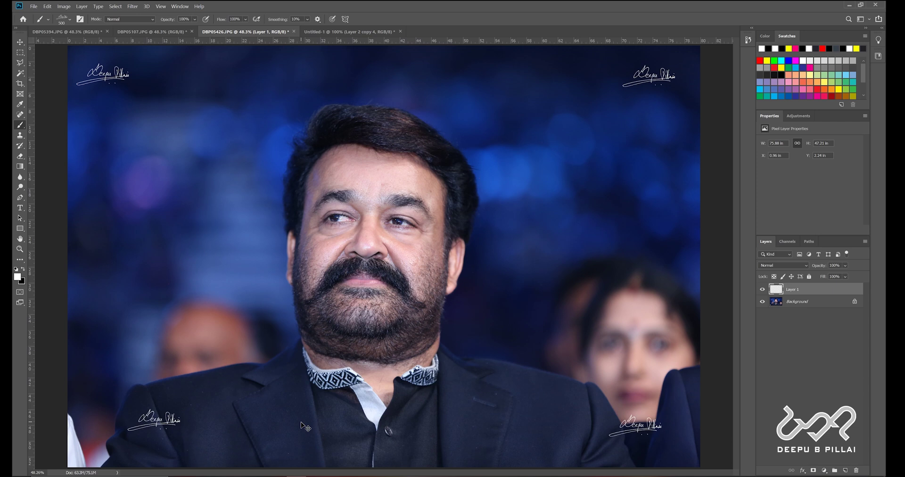
key(ctrl+z)
key(ctrl+z)
key(ctrl+z)
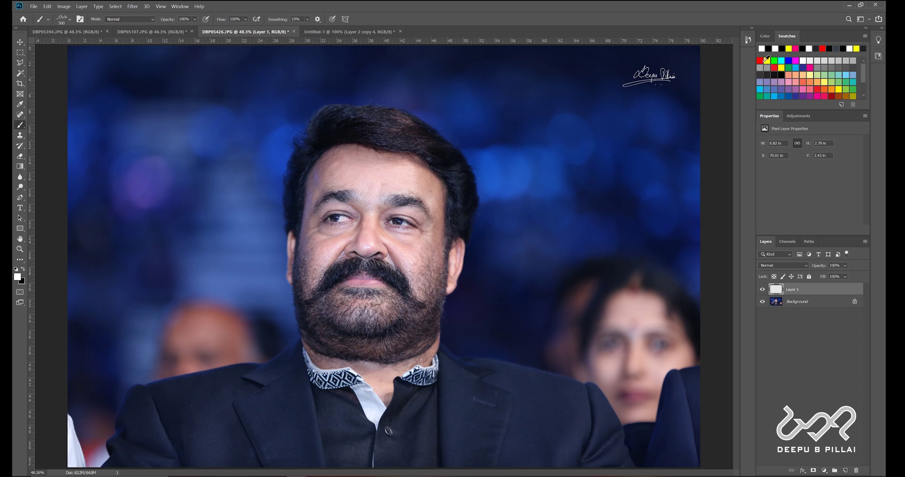
click(767, 60)
- Stamp a yellow signature below the white one on a new layer
click(846, 471)
click(649, 105)
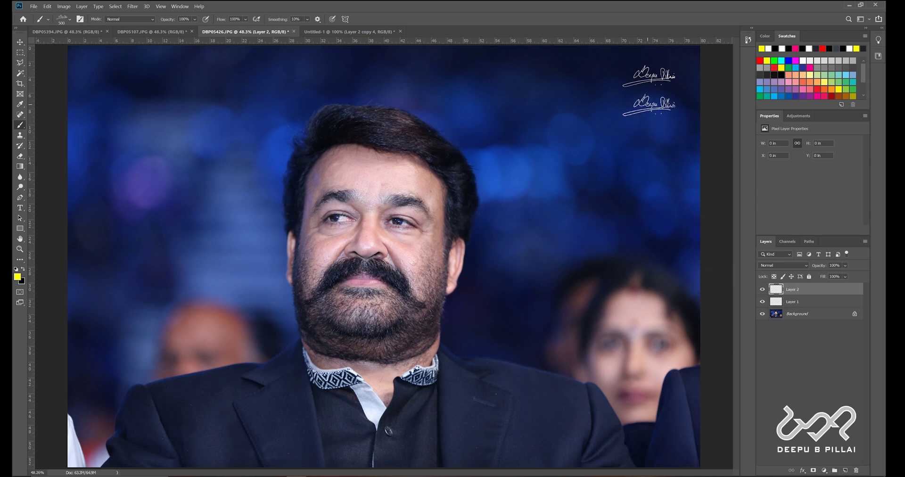
click(846, 470)
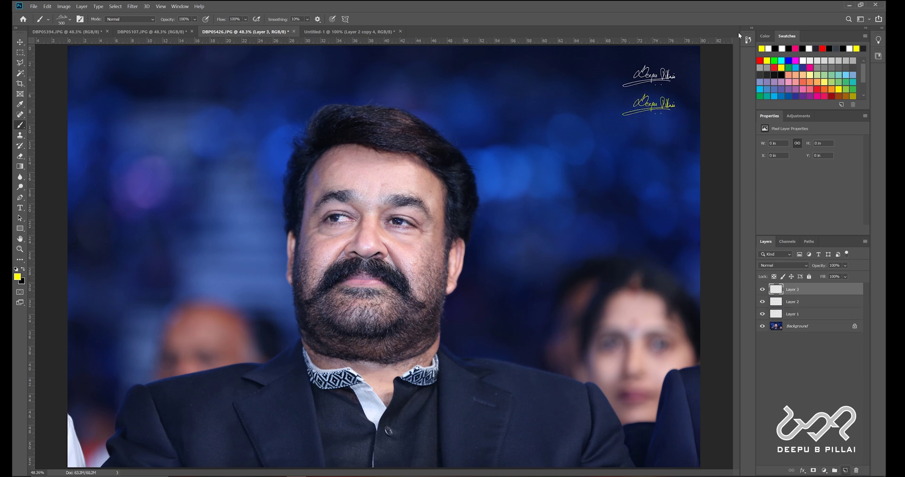
- Stamp two magenta signatures on the right at brush sizes 800 and 1000
click(796, 60)
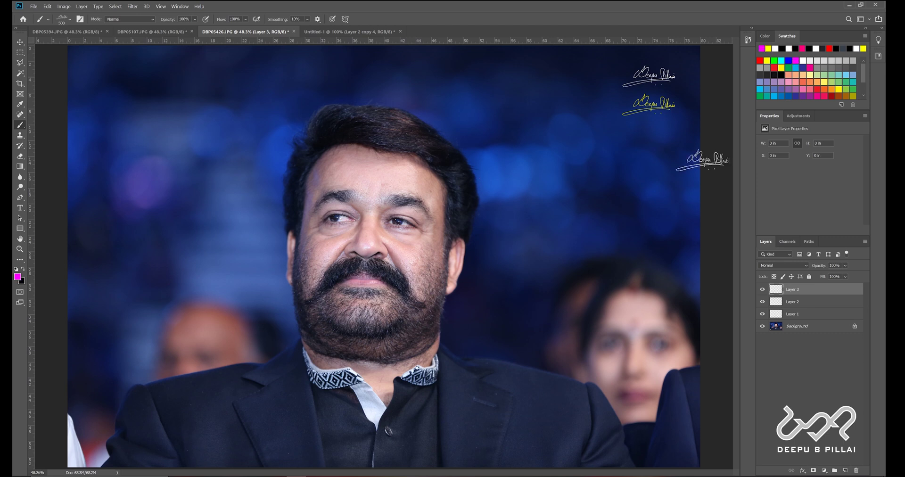
key(bracketright)
key(bracketright)
key(bracketright)
click(644, 156)
key(bracketright)
key(bracketright)
click(634, 208)
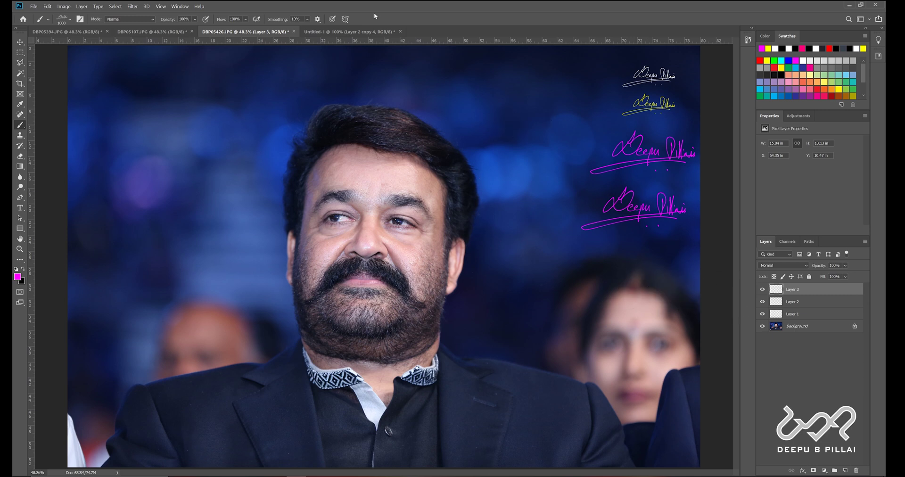
click(141, 31)
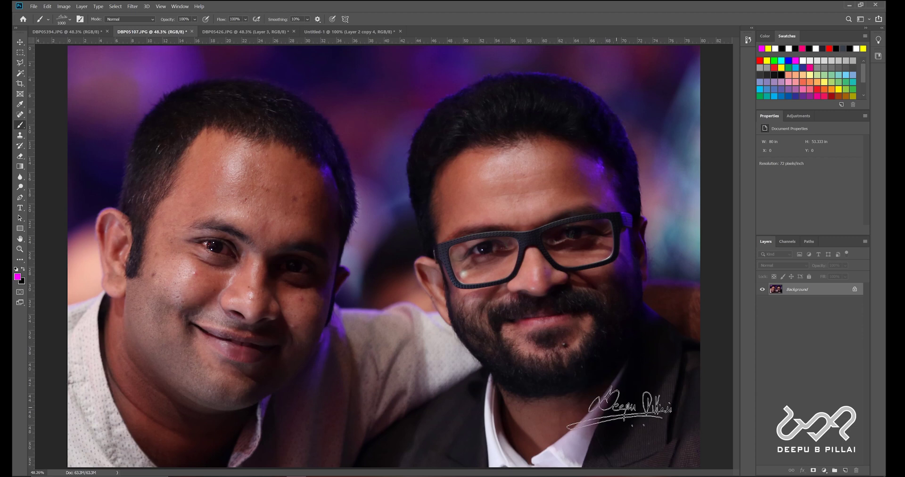
- With white as foreground, stamp the signature brush at size 600 on a new layer at lower right
key(d)
key(x)
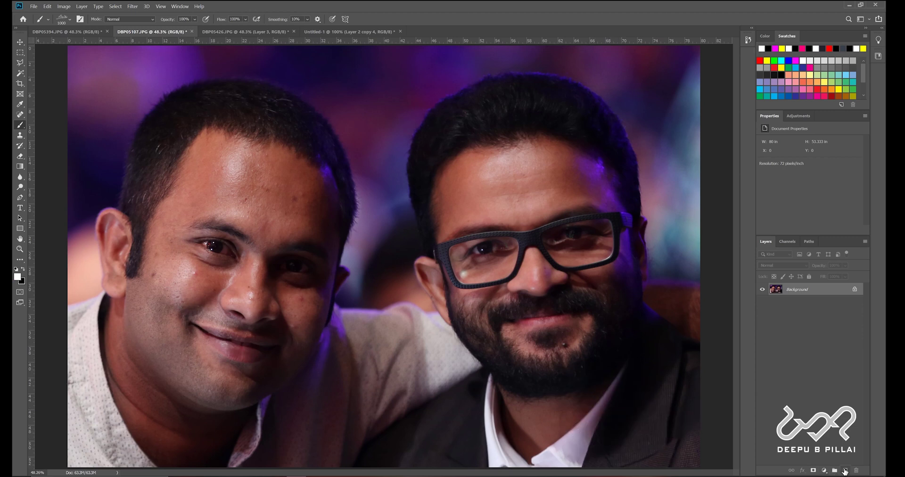
click(845, 470)
key(bracketleft)
key(bracketleft)
key(bracketleft)
key(bracketleft)
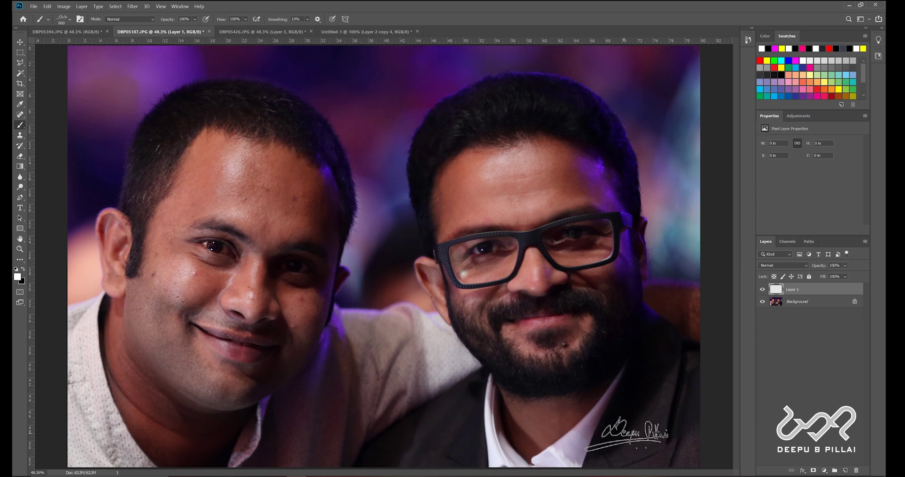
click(635, 431)
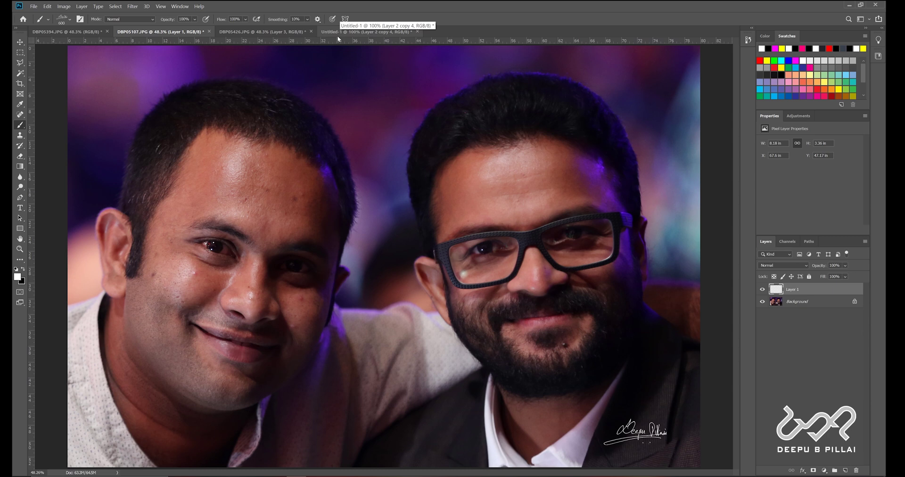
- Cycle through the open documents and bring up the couple photo DBP05394.JPG
click(257, 31)
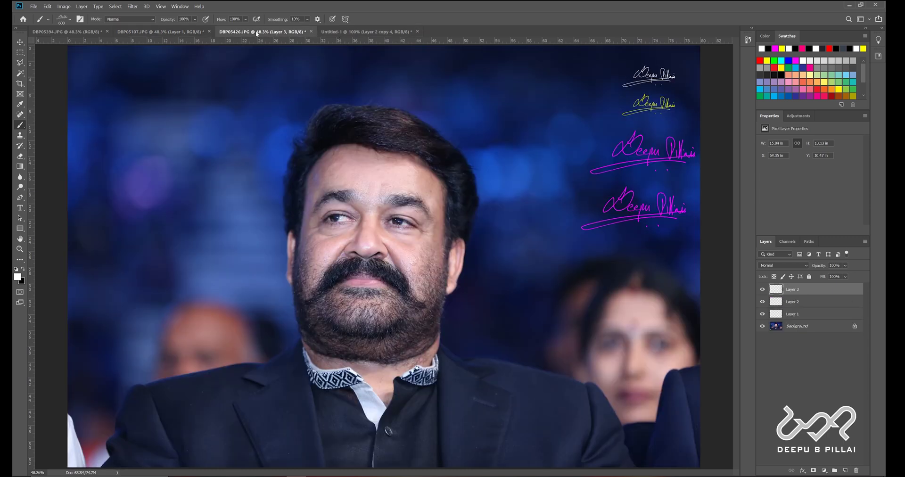
click(343, 30)
click(144, 31)
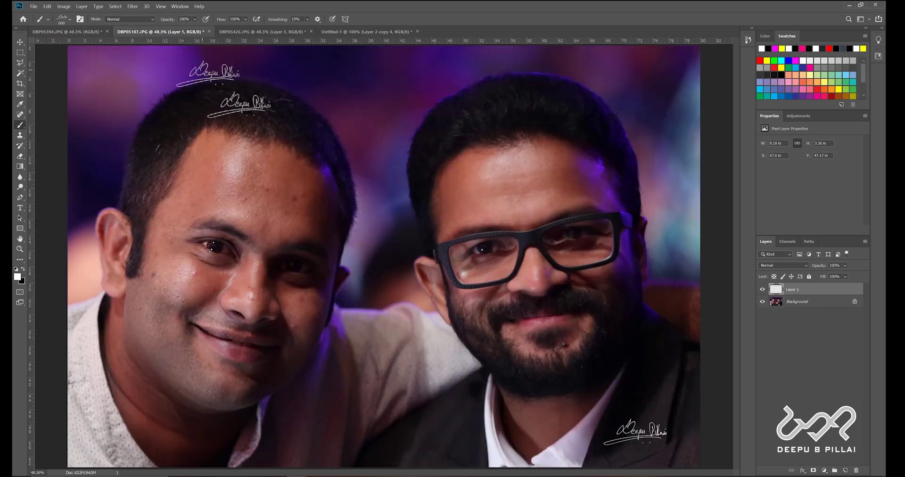
click(56, 31)
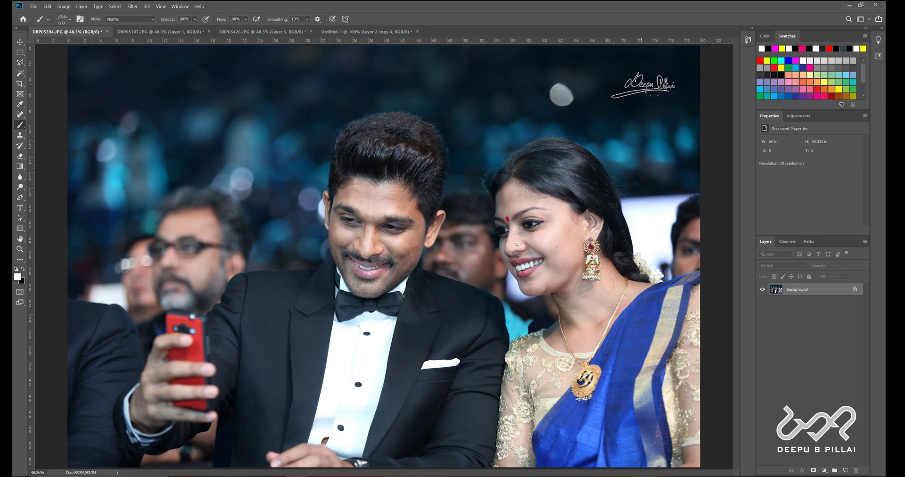
- Stamp the white signature at brush size 500 on a new layer at the couple photo's top right
key(bracketleft)
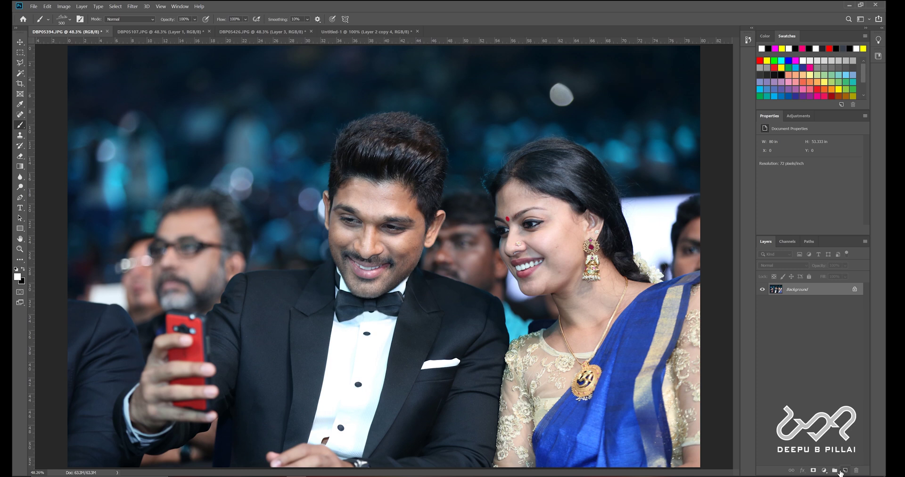
click(845, 470)
click(640, 74)
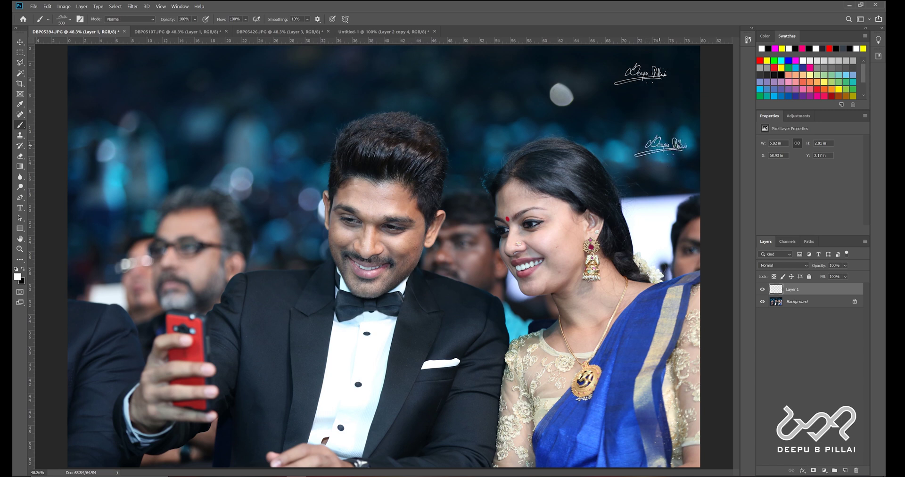
click(21, 114)
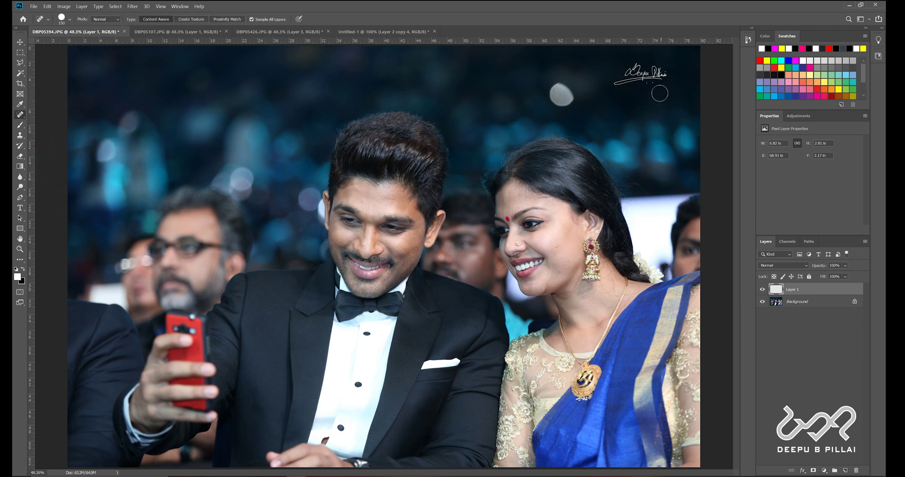
- Heal away the top-right signature, then create a new blank document and start a text layer
mouse_move(617, 76)
mouse_down()
mouse_move(647, 72)
mouse_move(659, 93)
mouse_move(668, 73)
mouse_move(627, 78)
mouse_up()
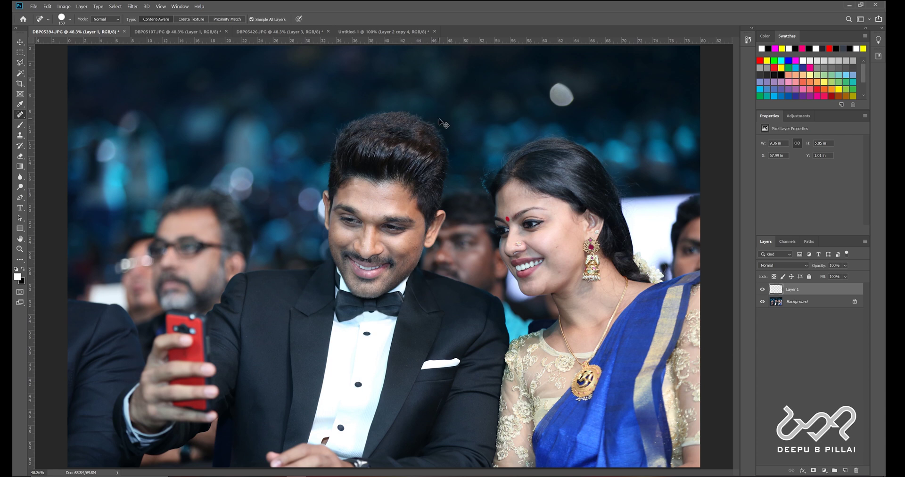
key(ctrl+n)
key(Return)
key(t)
click(277, 256)
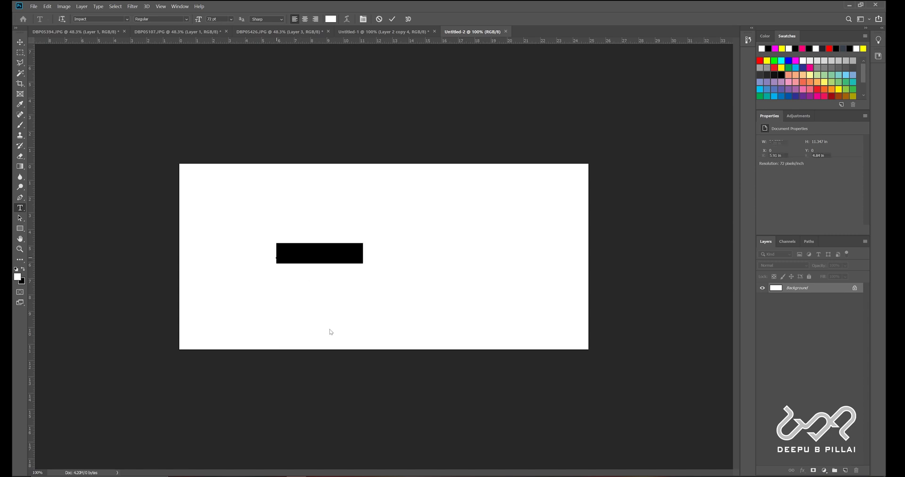
click(329, 20)
drag(377, 197, 303, 261)
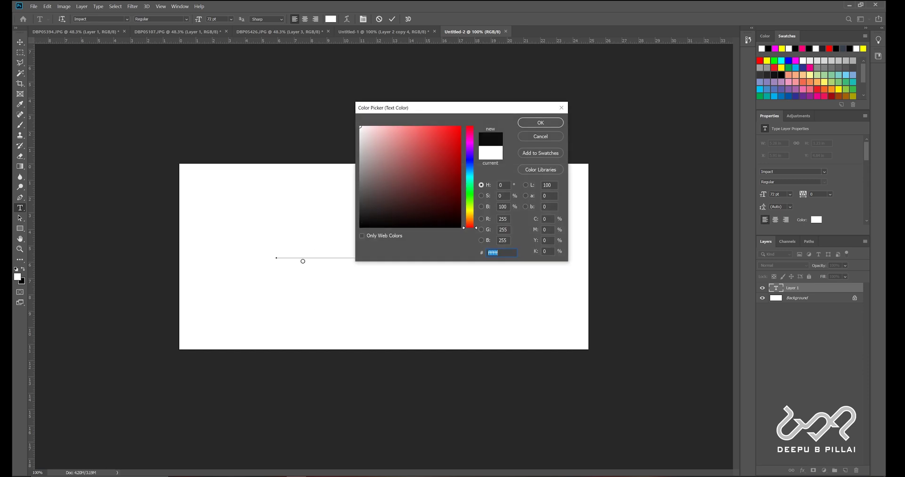
click(539, 123)
text(D)
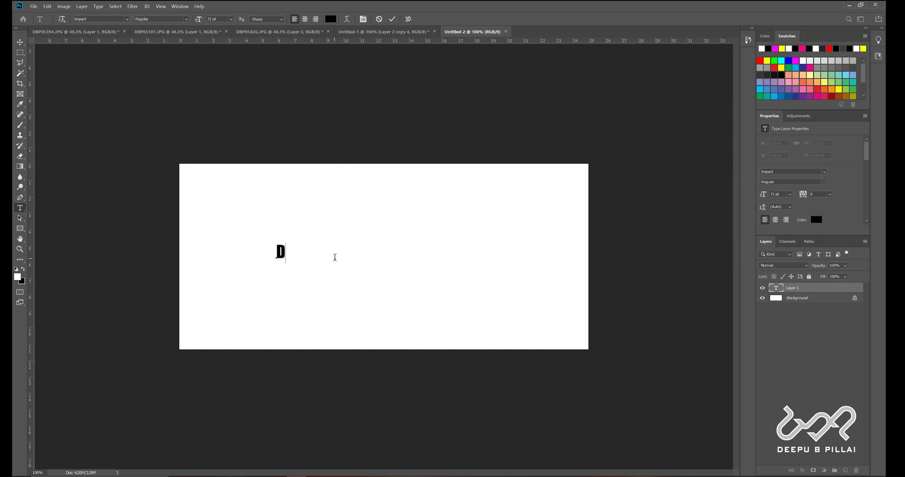
text(e pu)
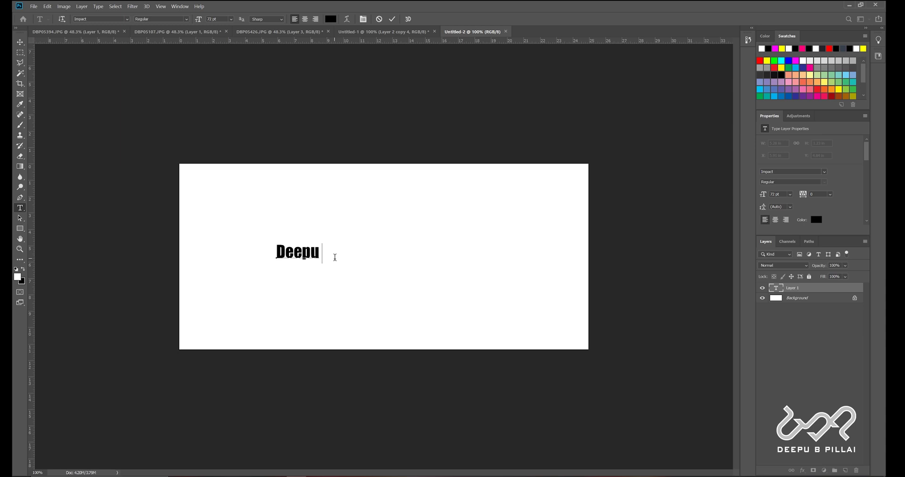
text( B Pillai)
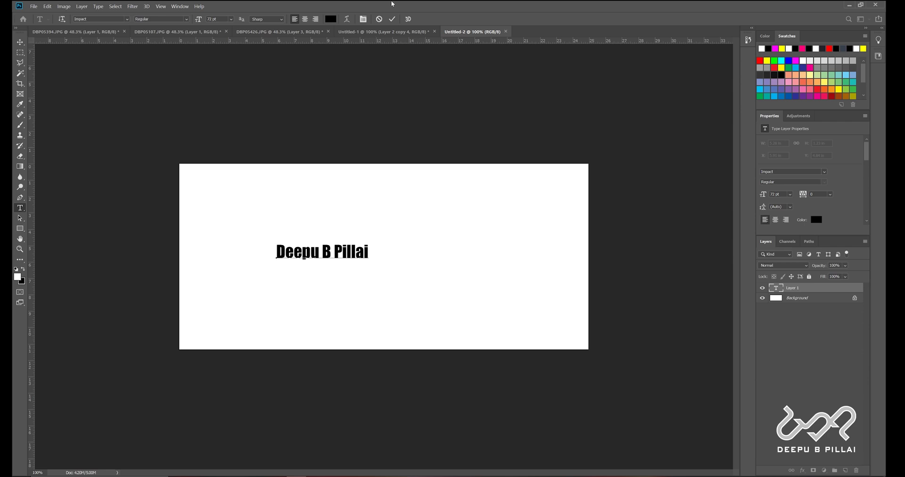
click(392, 21)
- Define the name text as a new brush preset
click(48, 6)
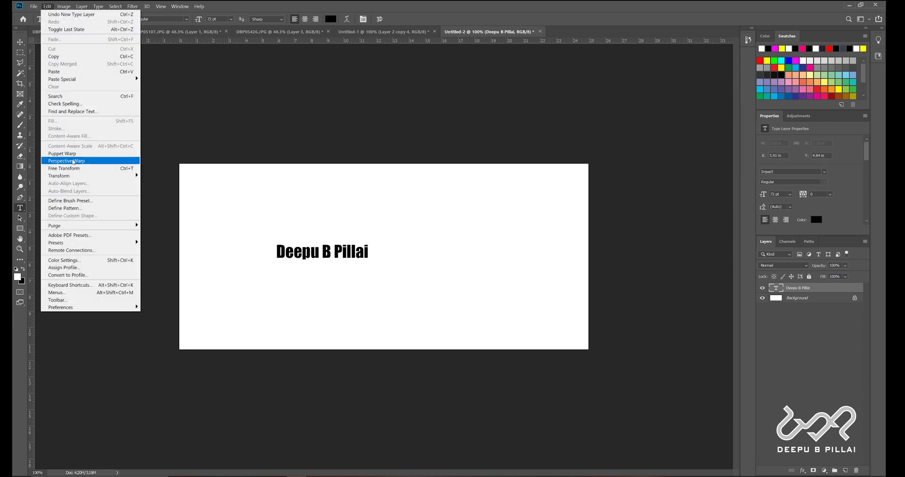
click(71, 201)
click(550, 158)
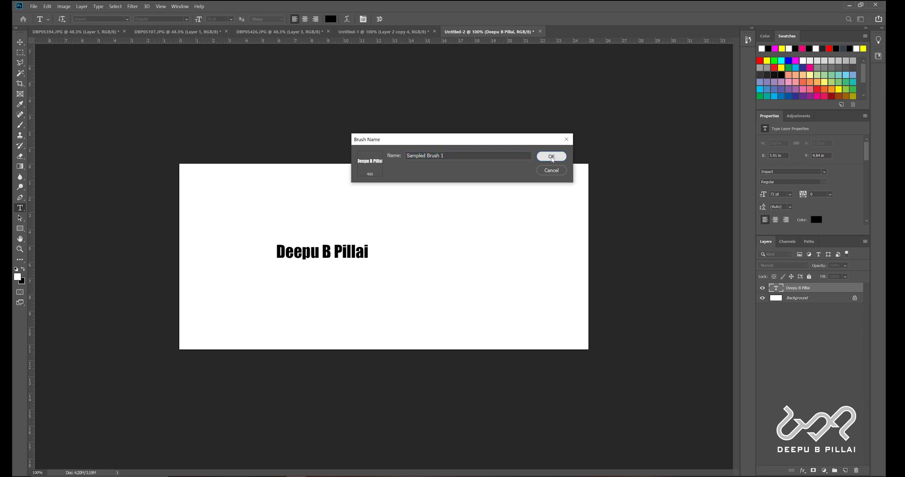
- On the portrait photo DBP05426.JPG, stamp the Deepu B Pillai brush at size 400 on the left side
click(339, 33)
click(260, 33)
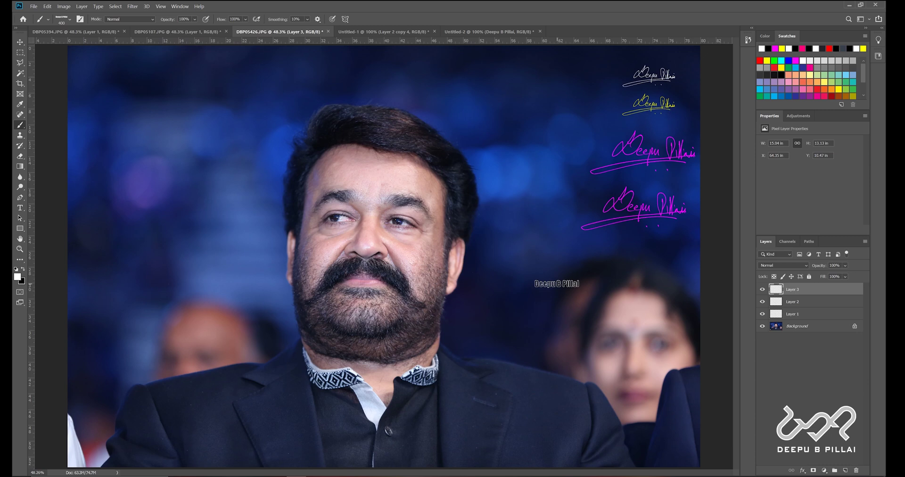
key(ctrl+v)
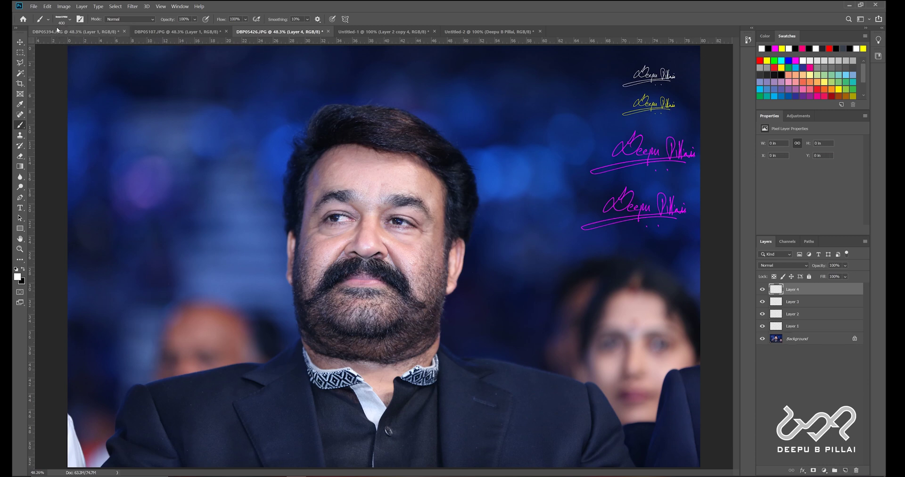
click(69, 19)
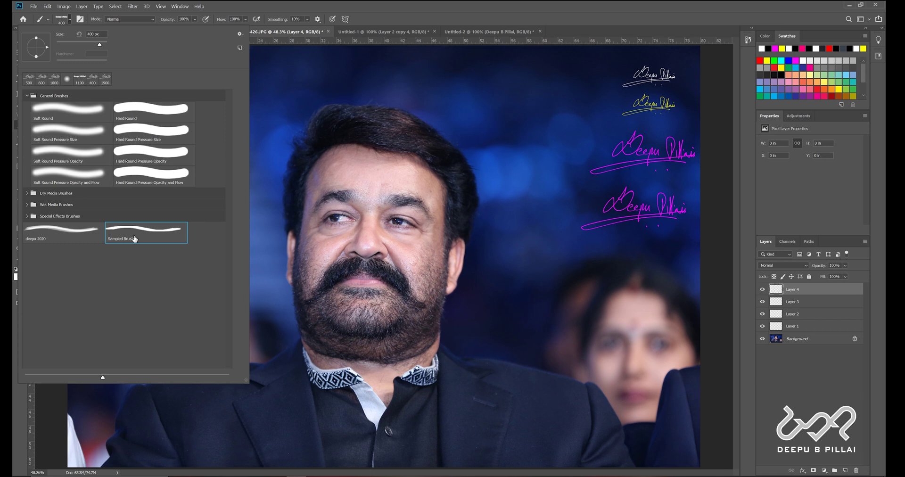
key(Escape)
click(139, 334)
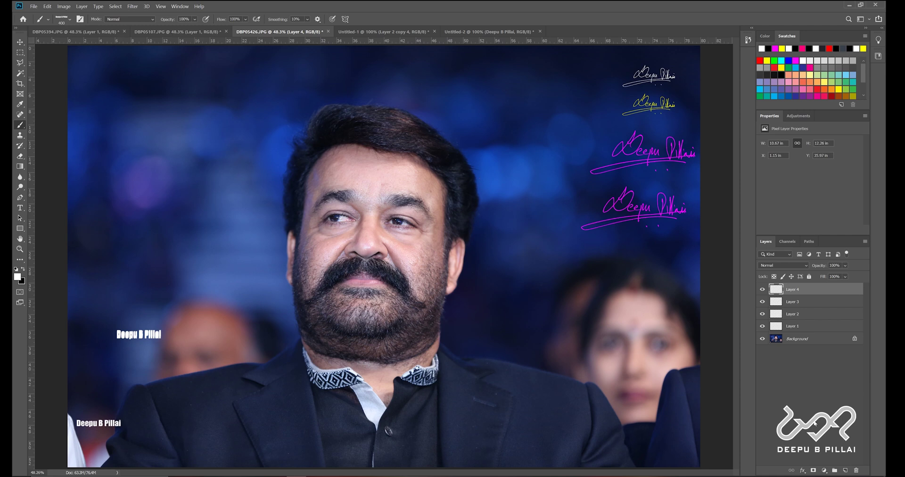
- Stamp the name at size 1300 at lower right on a new layer, hiding all other layers
click(846, 471)
key(bracketright)
key(bracketright)
key(bracketright)
key(bracketright)
key(bracketright)
key(bracketright)
key(bracketright)
key(bracketright)
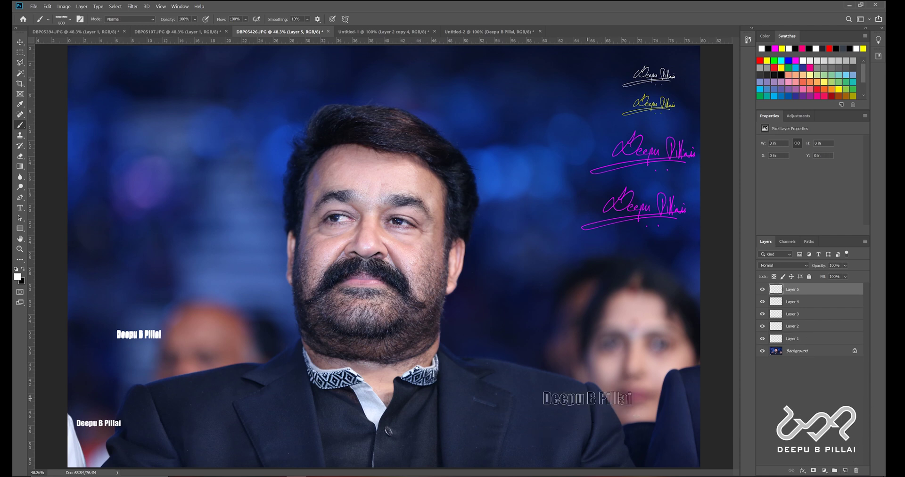
click(579, 399)
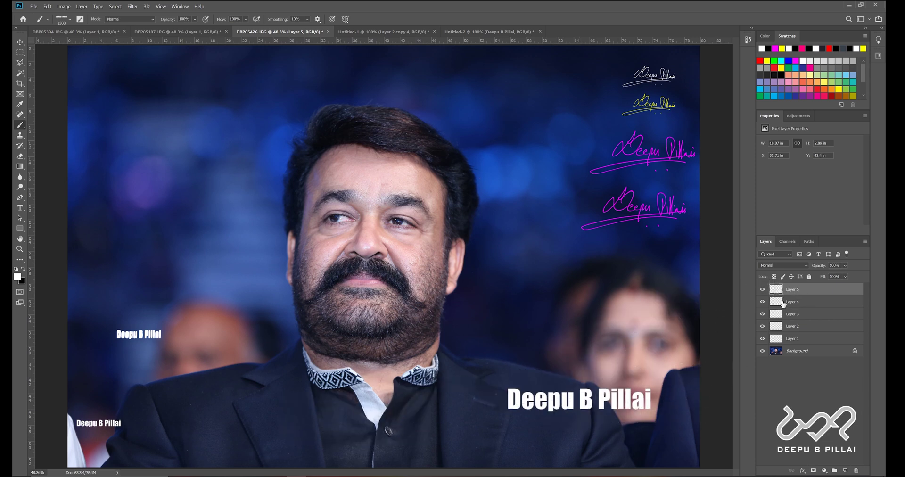
click(763, 289)
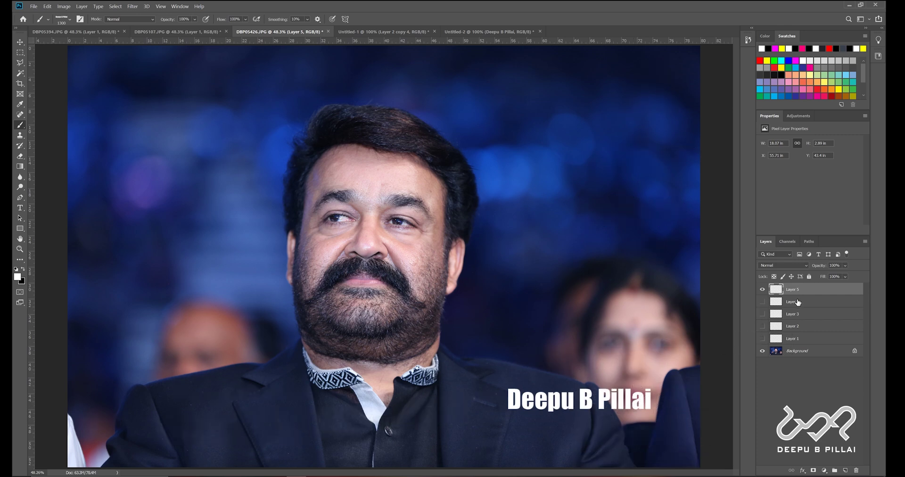
click(807, 265)
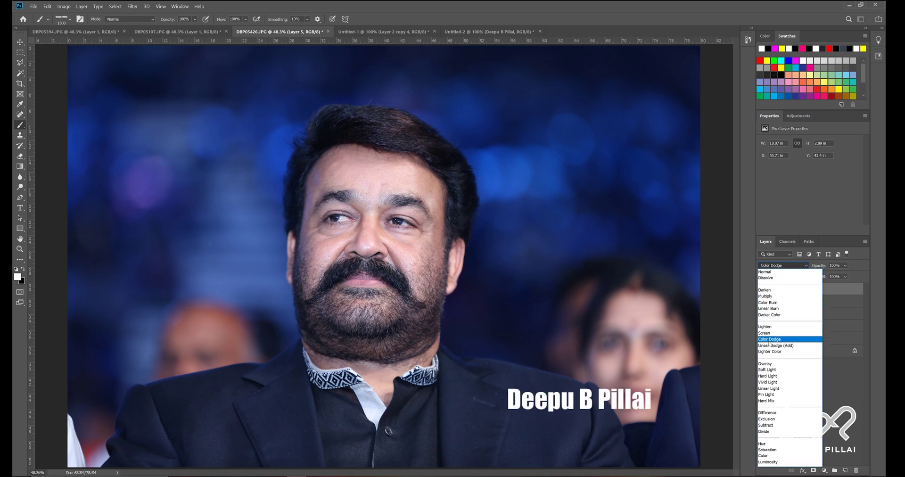
- Set Layer 5's blend mode to Overlay
click(768, 364)
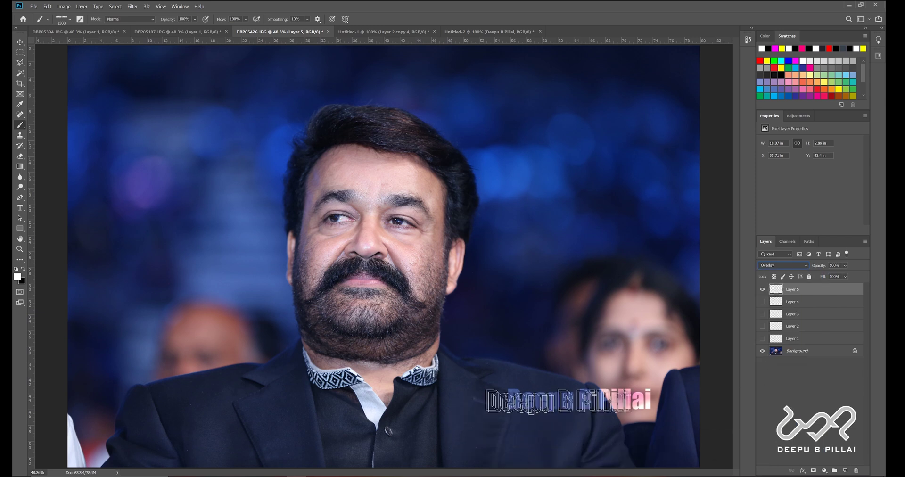
click(19, 44)
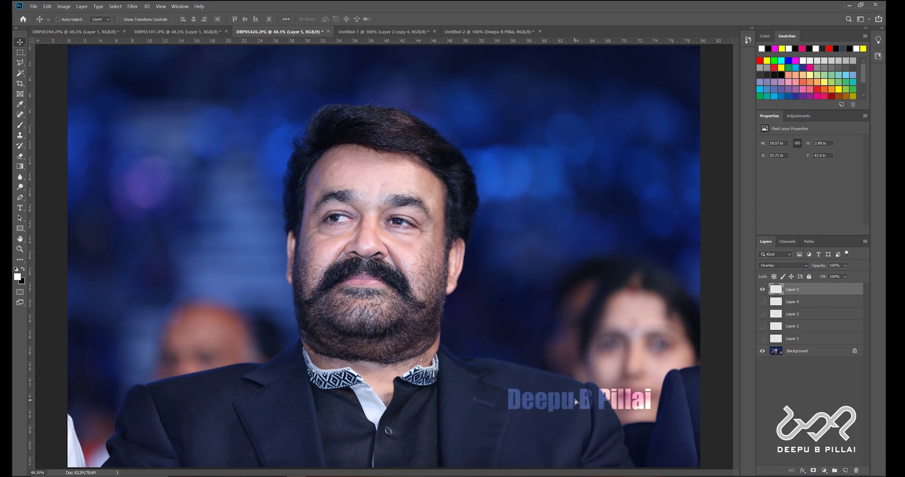